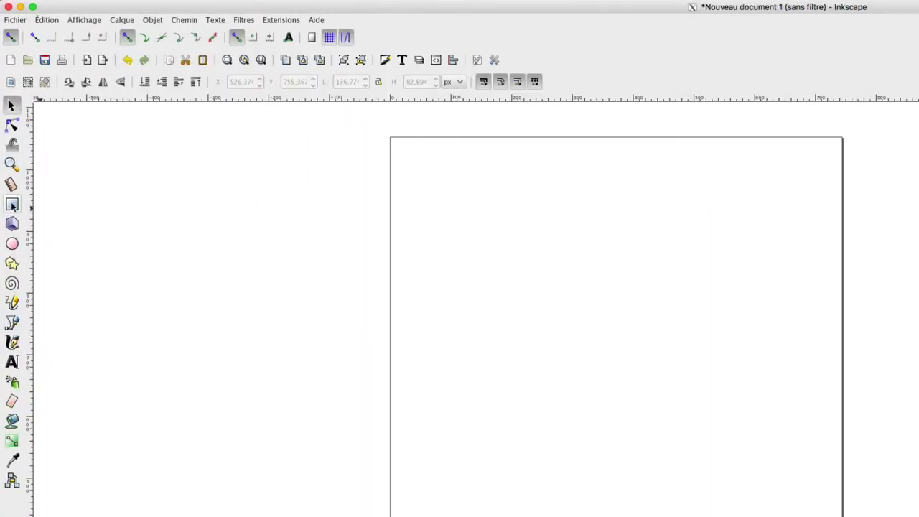
# Draw a red rectangle about 239 × 195 px near the top-left of the page.
pyautogui.click(12, 204)
pyautogui.moveTo(503, 247)
pyautogui.mouseDown()
pyautogui.moveTo(591, 336)
pyautogui.moveTo(649, 368)
pyautogui.mouseUp()
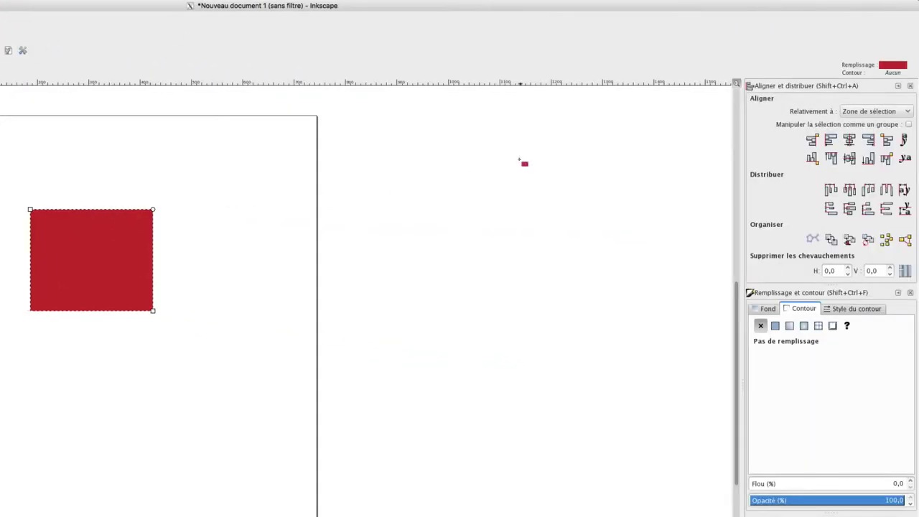
# Give the red rectangle a 4 px wide flat black (000000ff) stroke in Fill and Stroke.
pyautogui.click(910, 85)
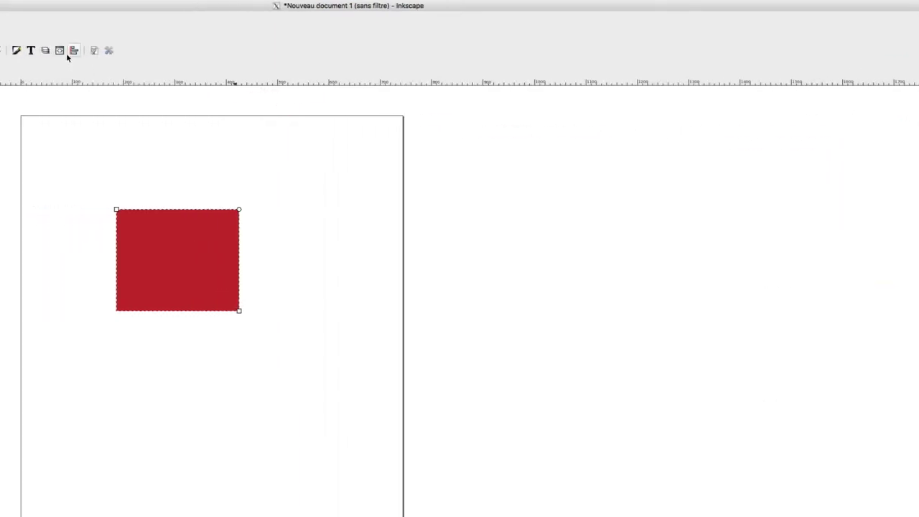
pyautogui.click(16, 50)
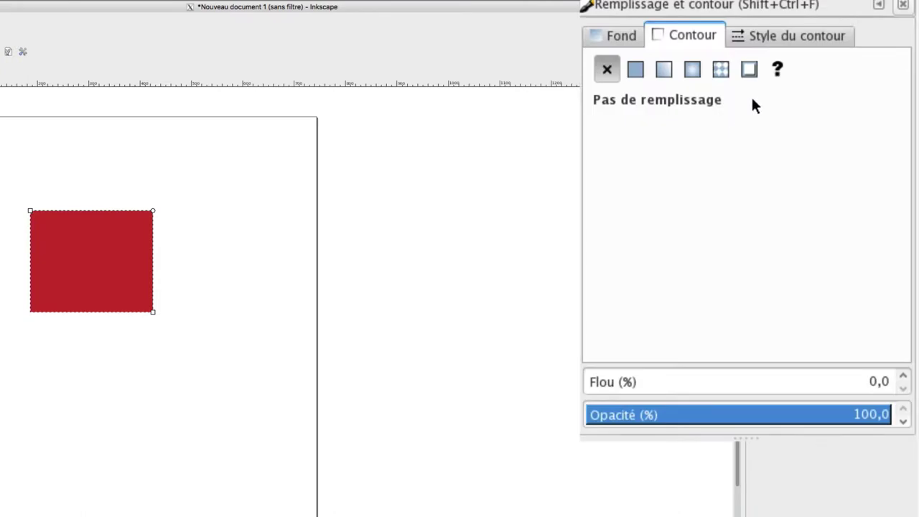
pyautogui.click(796, 37)
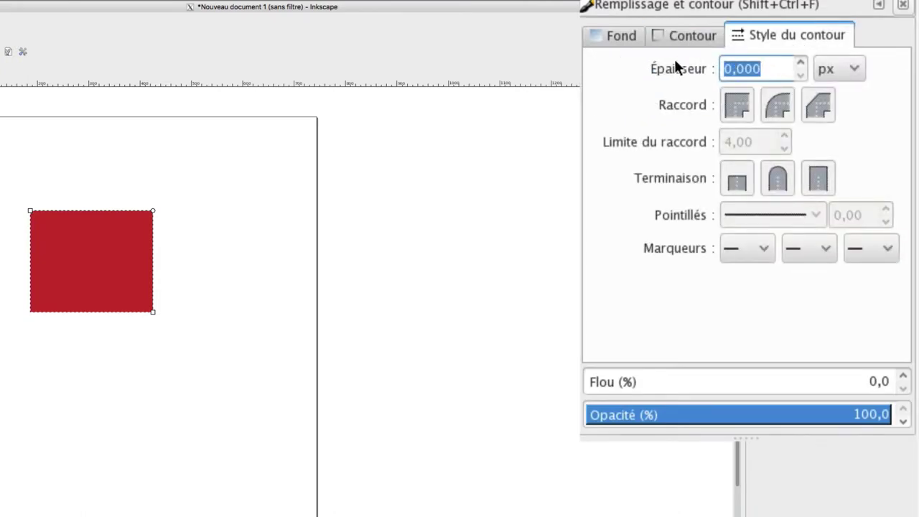
pyautogui.write('4')
pyautogui.press('Return')
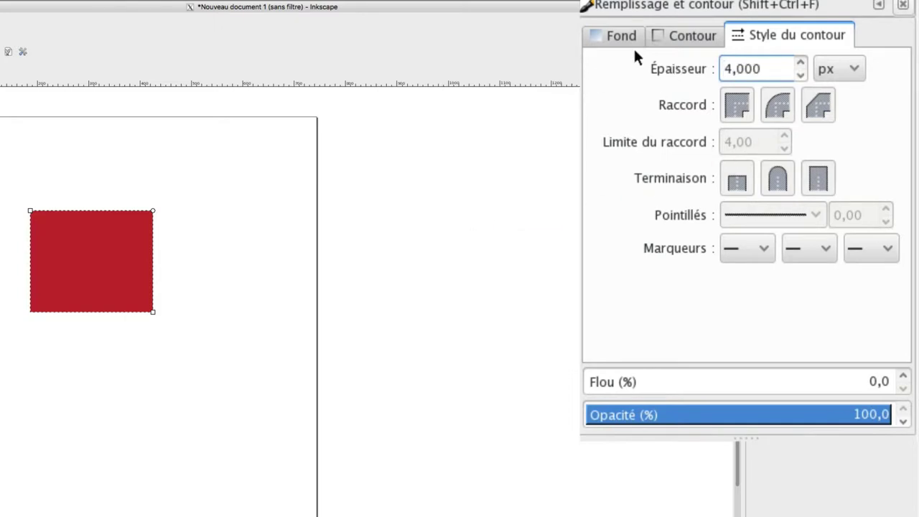
pyautogui.click(678, 36)
pyautogui.click(635, 69)
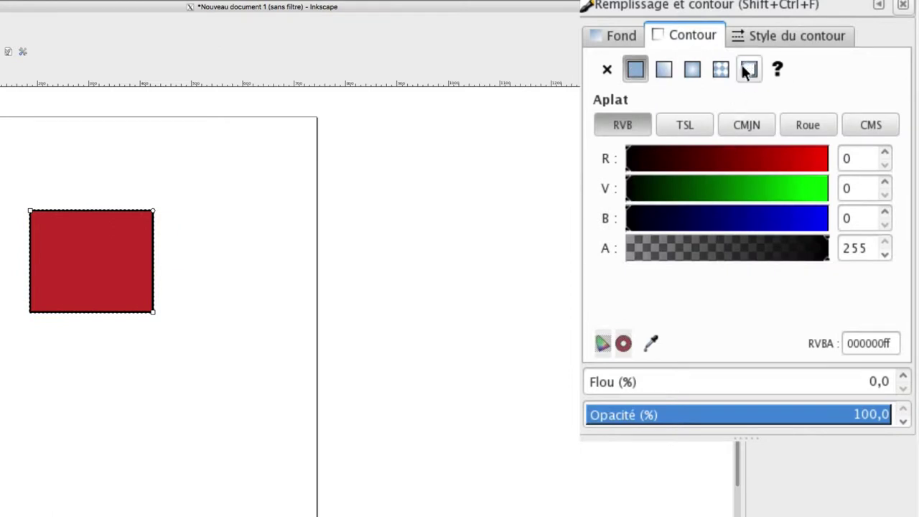
# Set the rectangle's fill to flat red with R at 255 (ff0000), then recheck its stroke settings.
pyautogui.click(612, 33)
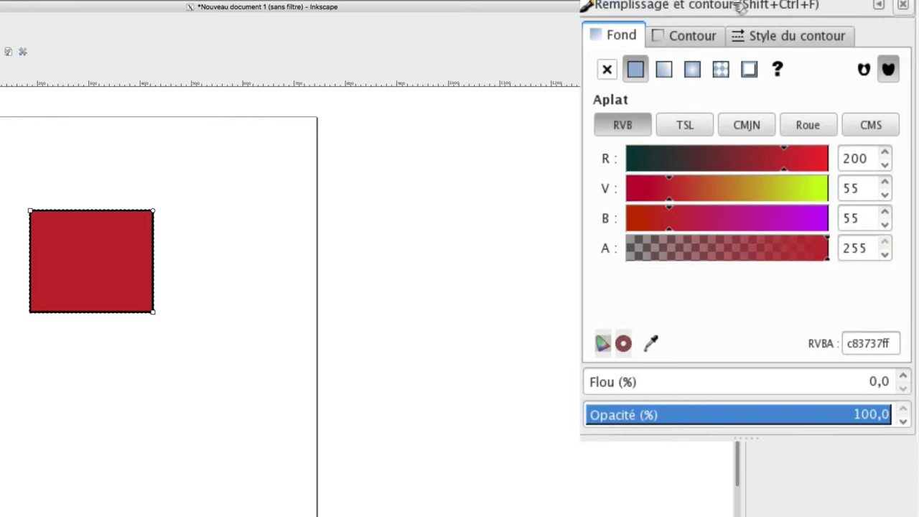
pyautogui.click(606, 66)
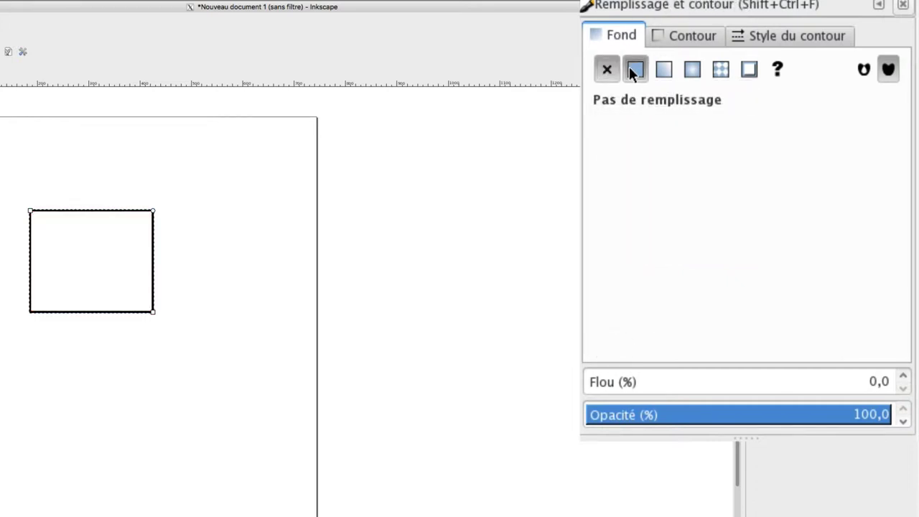
pyautogui.click(632, 68)
pyautogui.click(690, 35)
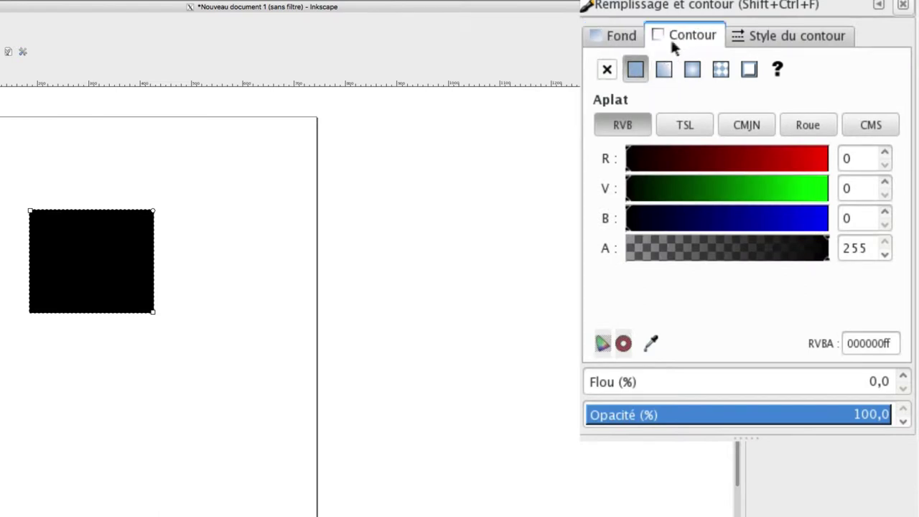
pyautogui.click(618, 40)
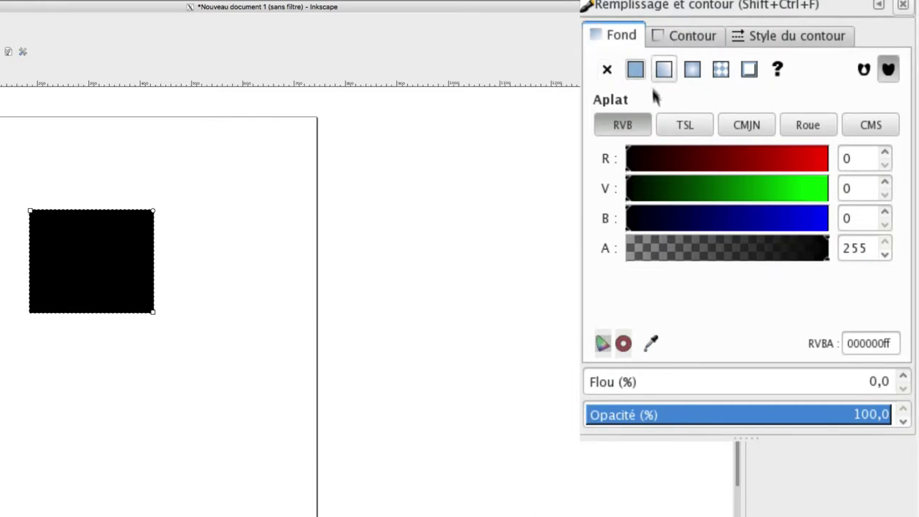
pyautogui.moveTo(707, 159); pyautogui.dragTo(834, 163)
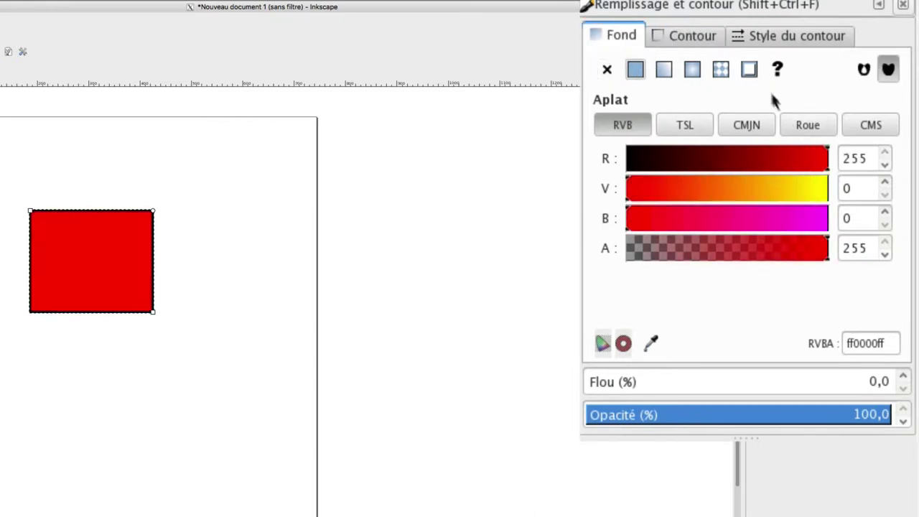
pyautogui.click(695, 36)
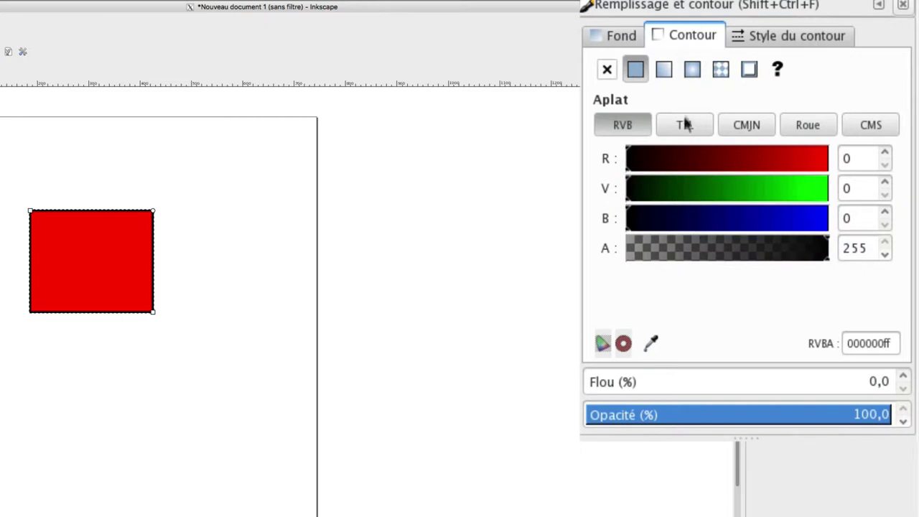
pyautogui.click(754, 34)
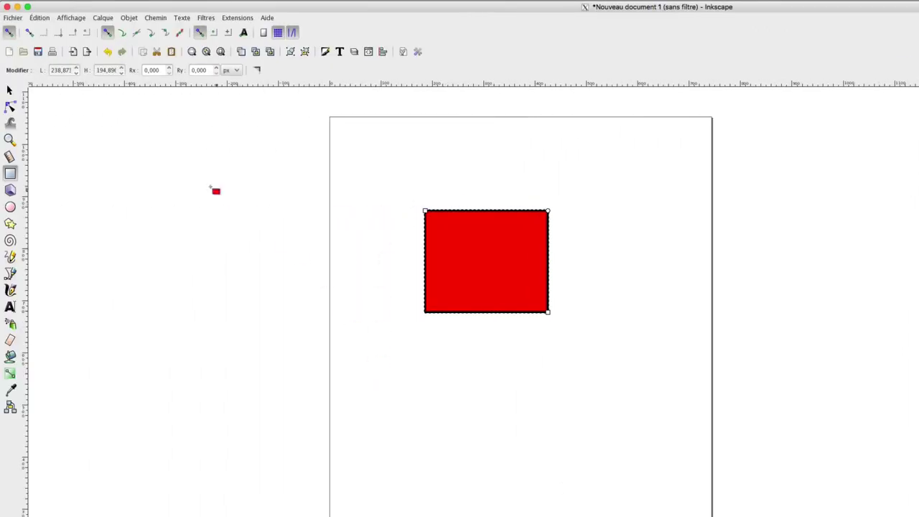
# Deselect, then draw a second red, black-outlined rectangle about 268 × 225 px below the first.
pyautogui.click(429, 332)
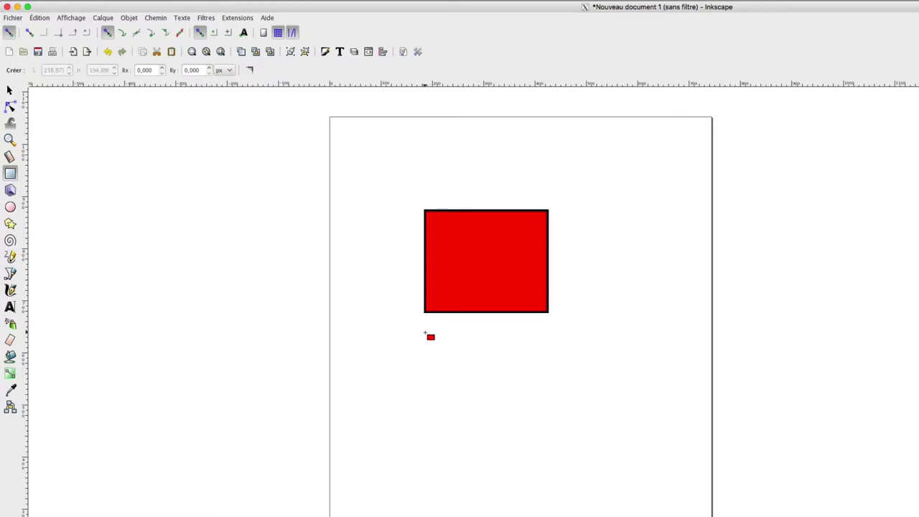
pyautogui.moveTo(425, 332); pyautogui.dragTo(563, 450)
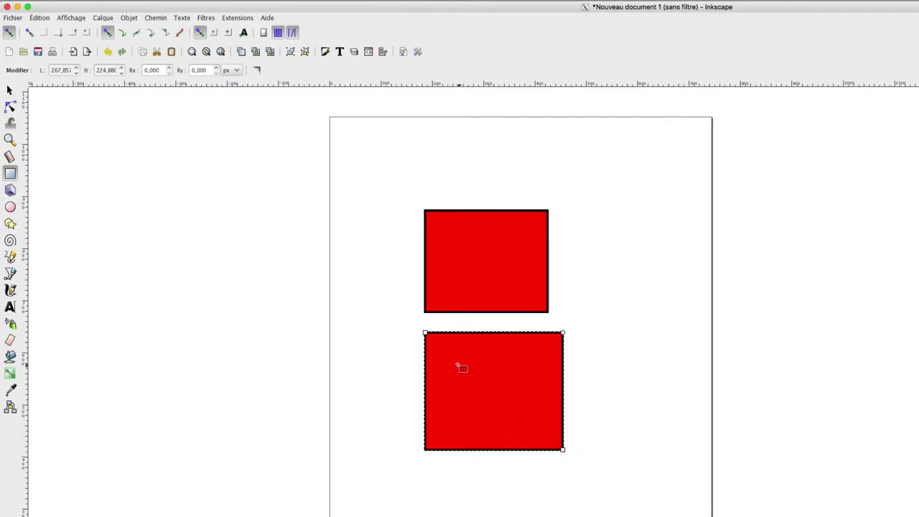
# Set the lower rectangle's W to 300 px and H to 200 px in the Rectangle toolbar.
pyautogui.doubleClick(59, 70)
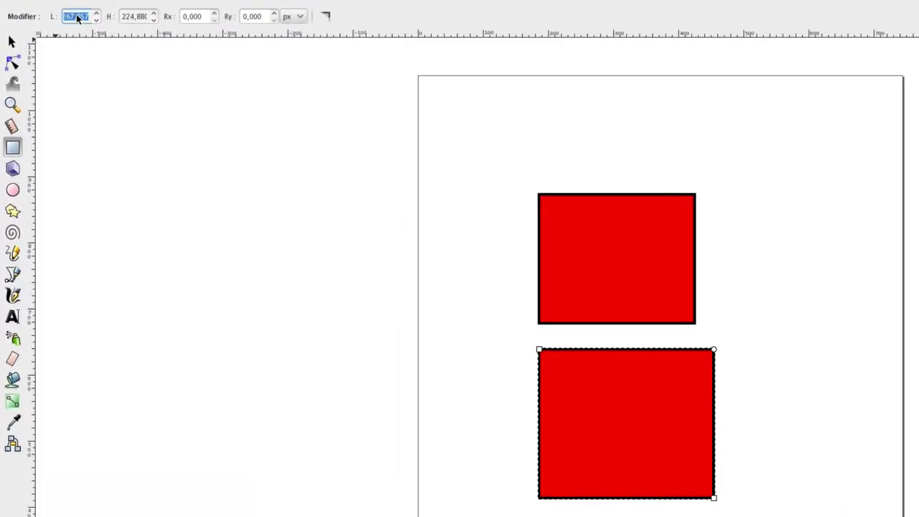
pyautogui.write('300')
pyautogui.press('Tab')
pyautogui.write('2')
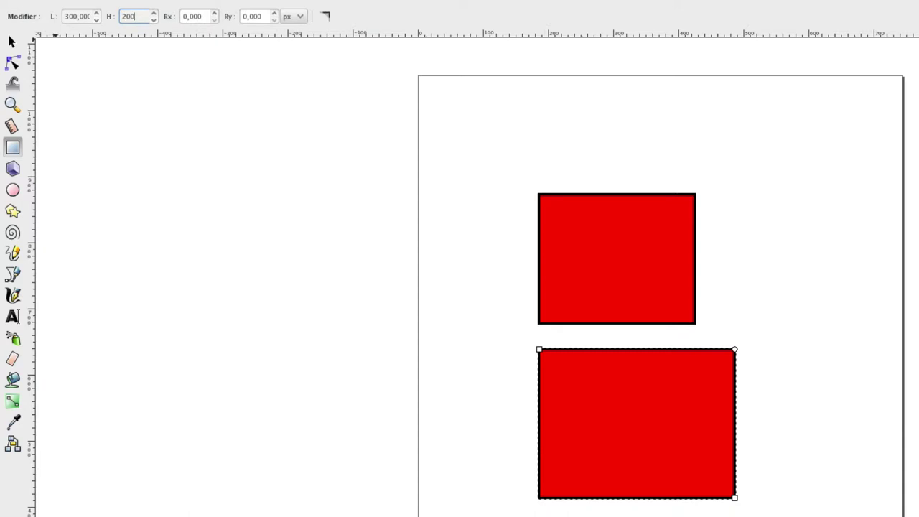
pyautogui.press('Return')
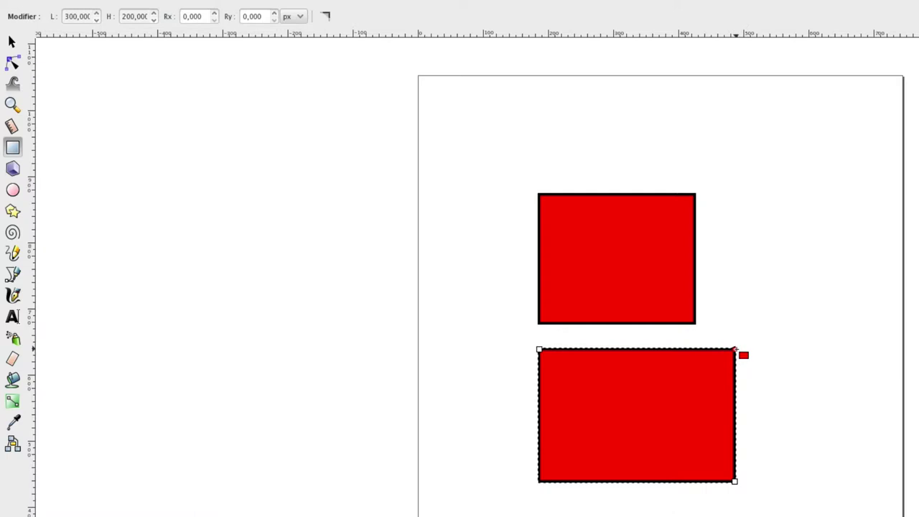
# Round the lower rectangle's corners with its radius handles, keeping corner-radius units in px.
pyautogui.moveTo(734, 350); pyautogui.dragTo(736, 385)
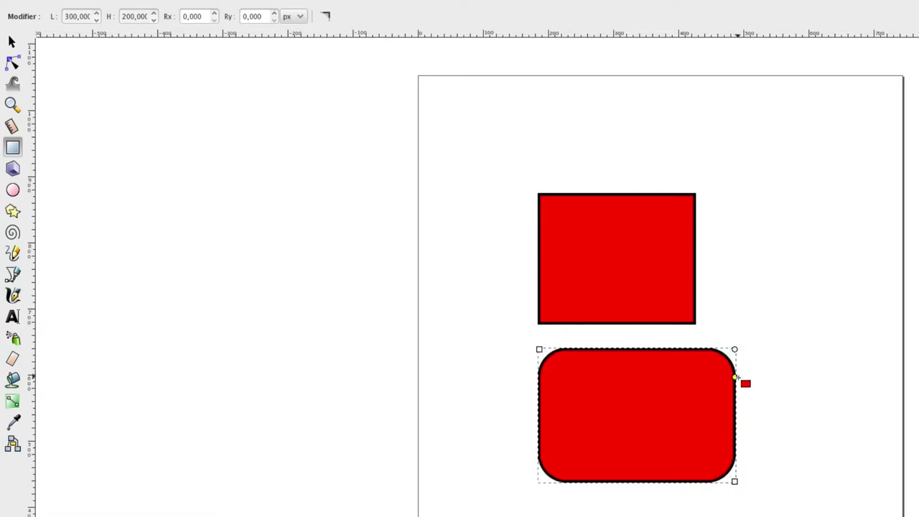
pyautogui.moveTo(735, 350); pyautogui.dragTo(671, 349)
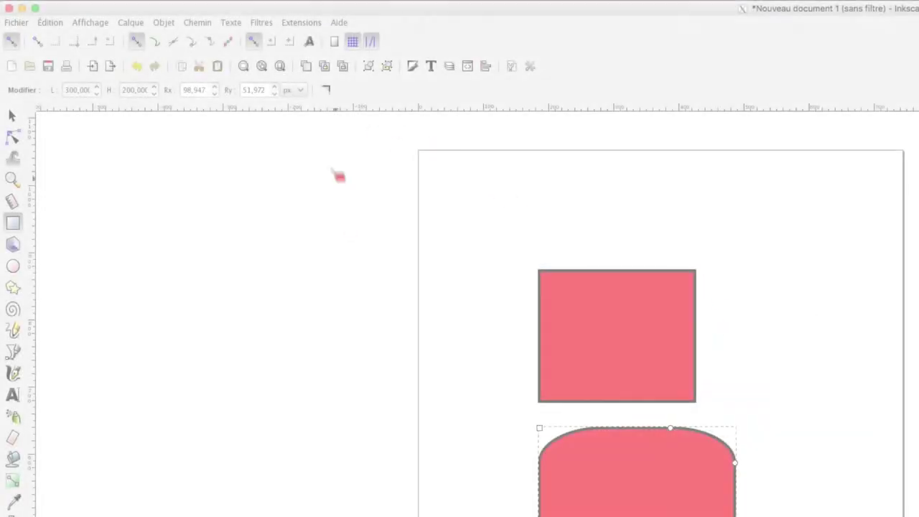
pyautogui.click(301, 91)
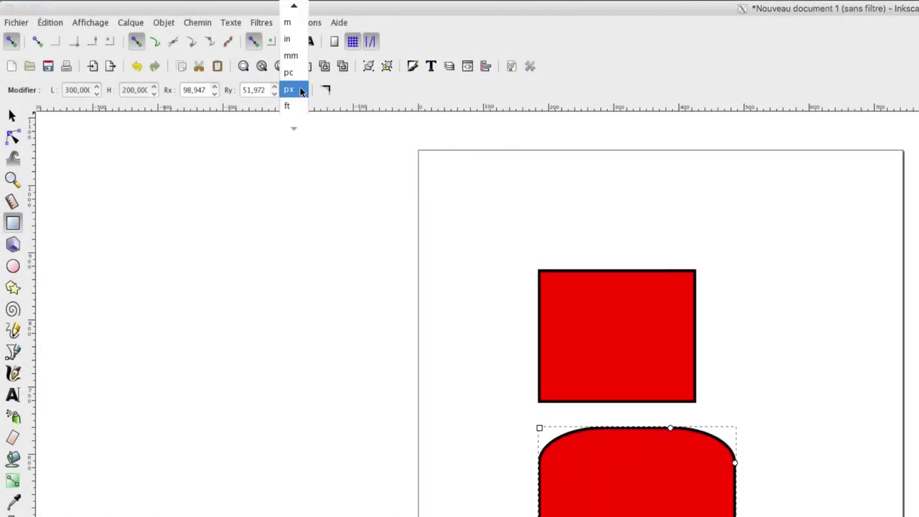
pyautogui.scroll(1, 301, 90)
pyautogui.scroll(1, 301, 89)
pyautogui.scroll(1, 301, 87)
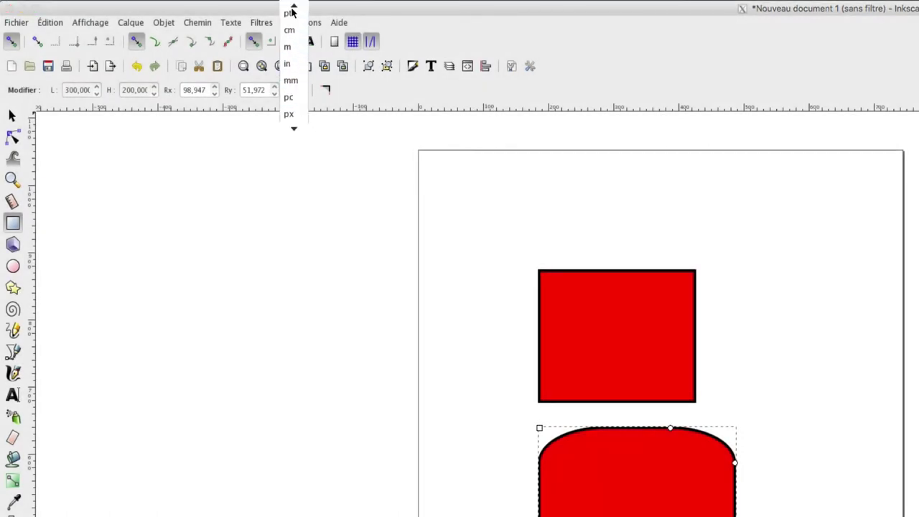
pyautogui.scroll(1, 301, 86)
pyautogui.click(382, 91)
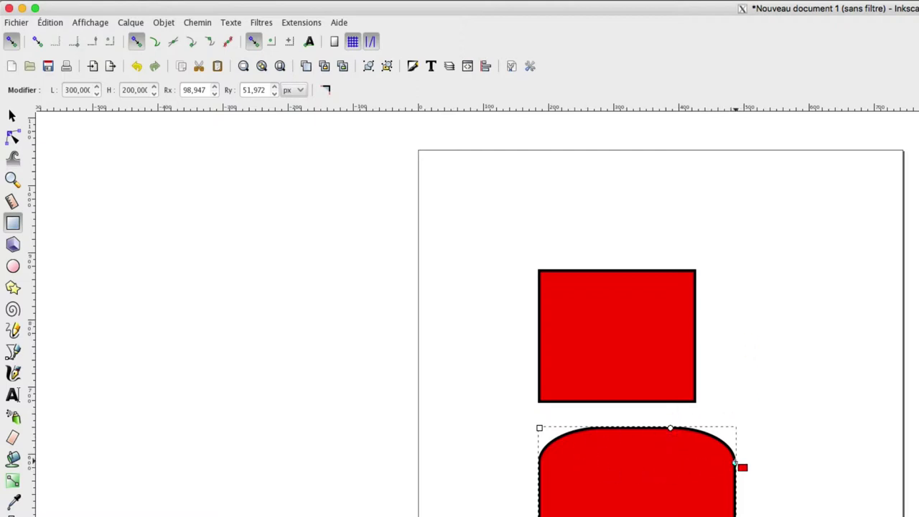
# Reshape the rounded rectangle to about 316 × 125 px and reset its corners sharp (Rx/Ry 0).
pyautogui.moveTo(735, 463); pyautogui.dragTo(735, 492)
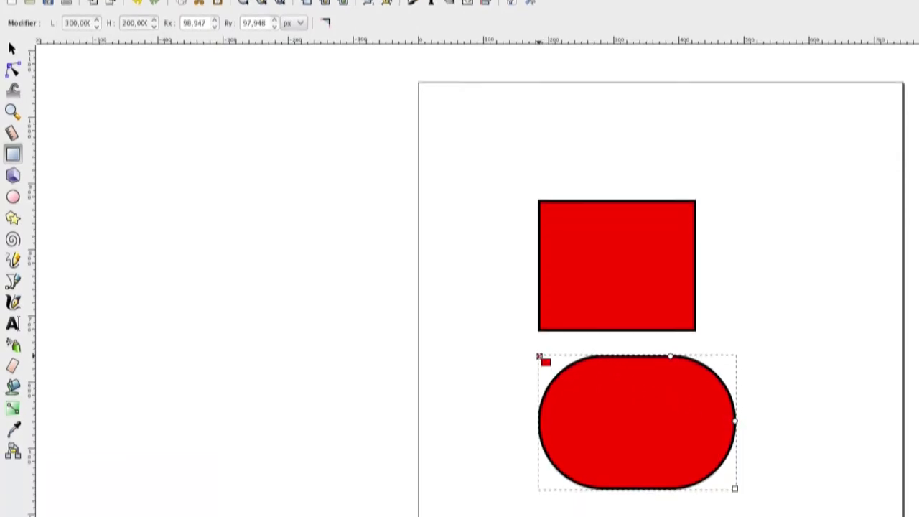
pyautogui.moveTo(540, 429); pyautogui.dragTo(542, 480)
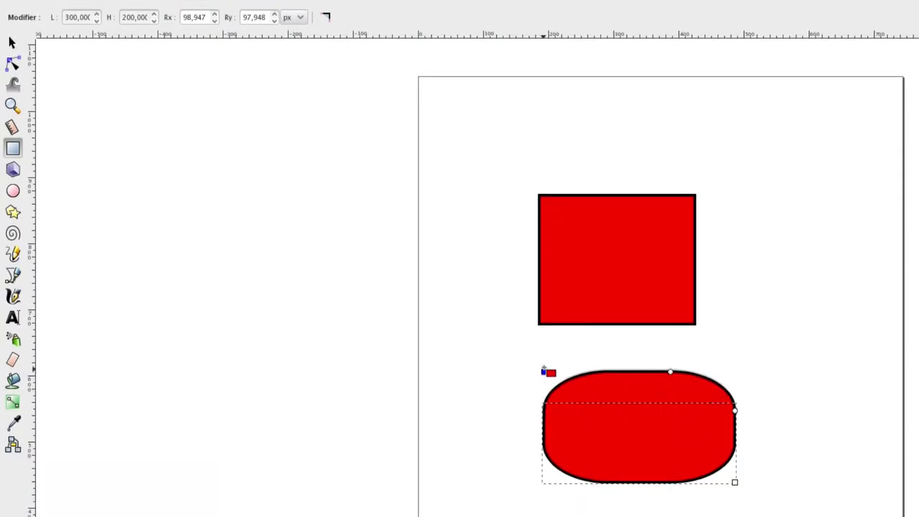
pyautogui.moveTo(542, 406); pyautogui.dragTo(544, 399)
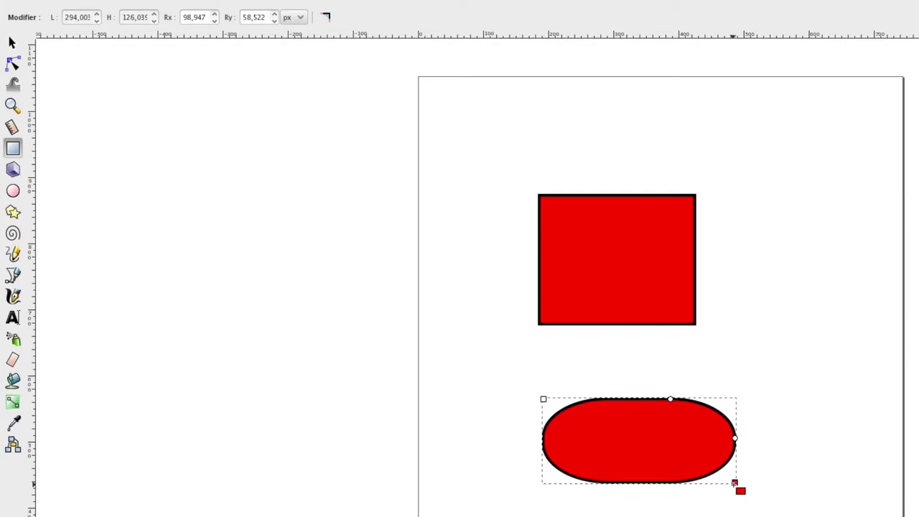
pyautogui.moveTo(734, 482)
pyautogui.mouseDown()
pyautogui.moveTo(698, 482)
pyautogui.moveTo(749, 482)
pyautogui.mouseUp()
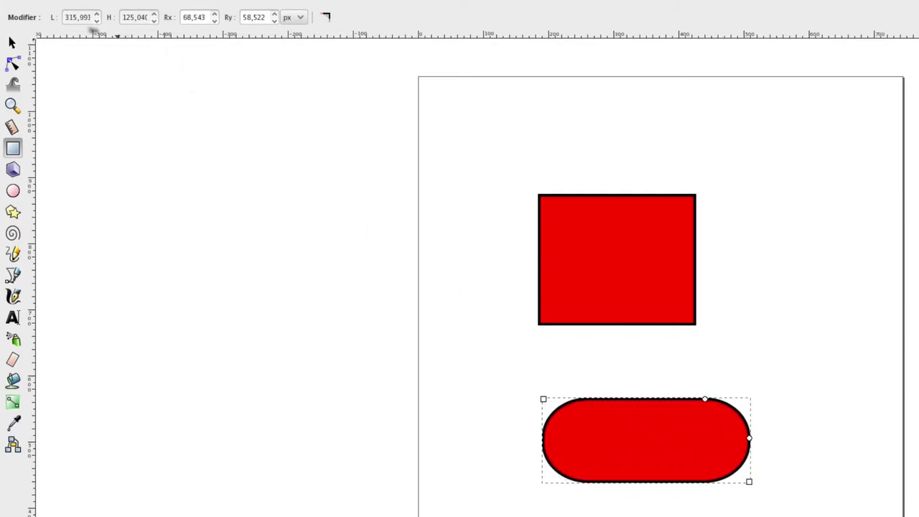
pyautogui.click(327, 19)
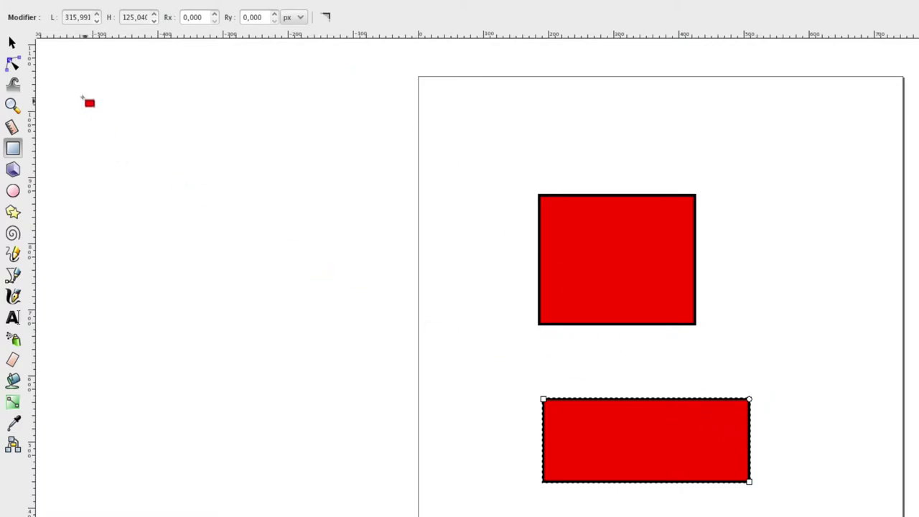
# Move the lower rectangle into place directly beneath the red square.
pyautogui.click(13, 44)
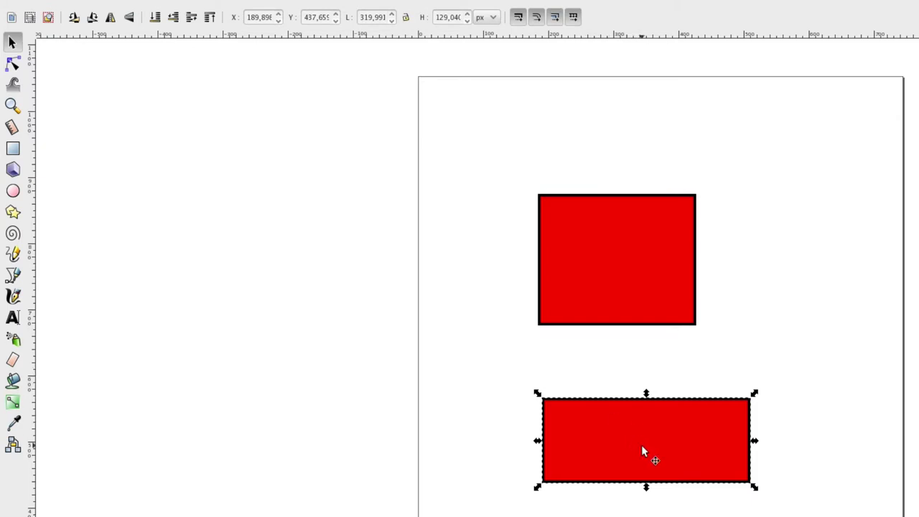
pyautogui.moveTo(660, 441)
pyautogui.mouseDown()
pyautogui.moveTo(583, 403)
pyautogui.moveTo(632, 424)
pyautogui.mouseUp()
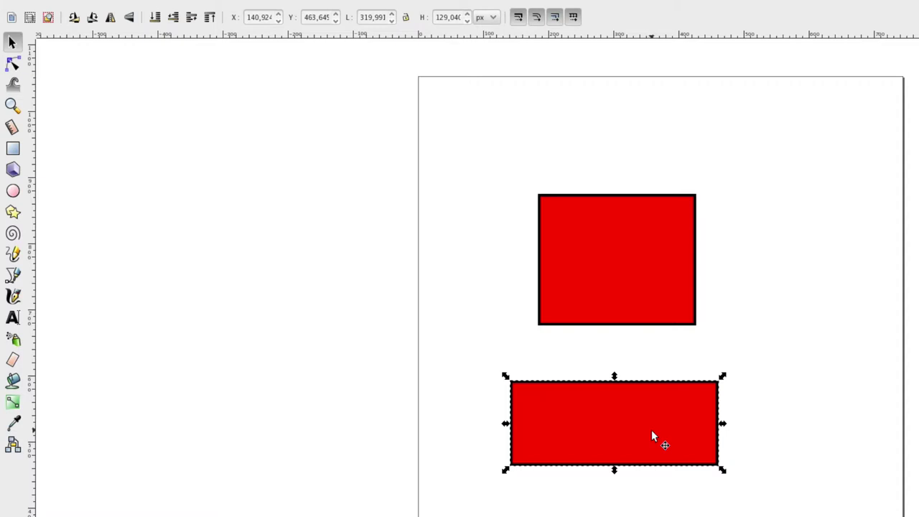
pyautogui.moveTo(651, 431); pyautogui.dragTo(636, 439)
pyautogui.moveTo(616, 424); pyautogui.dragTo(685, 495)
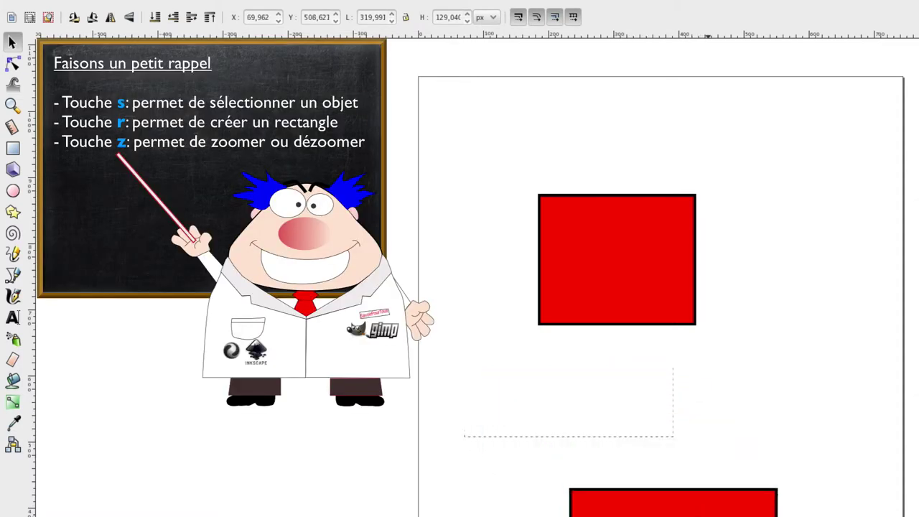
pyautogui.moveTo(685, 495); pyautogui.dragTo(651, 421)
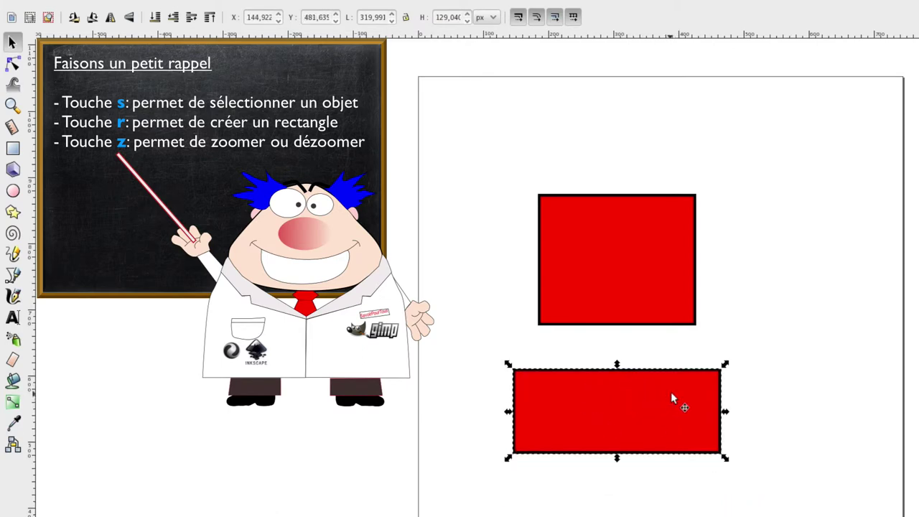
# Resize the lower rectangle with its scale handles to about 351 × 141 px.
pyautogui.moveTo(616, 365)
pyautogui.mouseDown()
pyautogui.moveTo(618, 386)
pyautogui.moveTo(619, 371)
pyautogui.mouseUp()
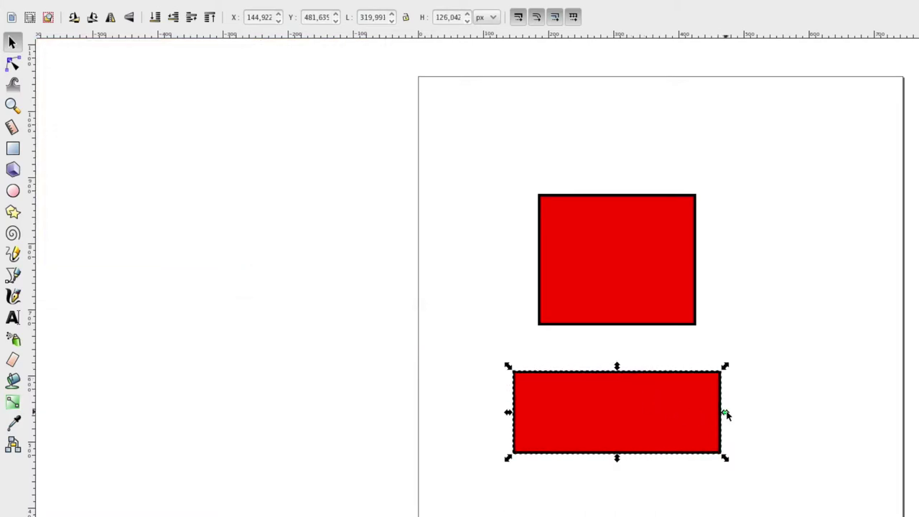
pyautogui.moveTo(725, 414); pyautogui.dragTo(708, 413)
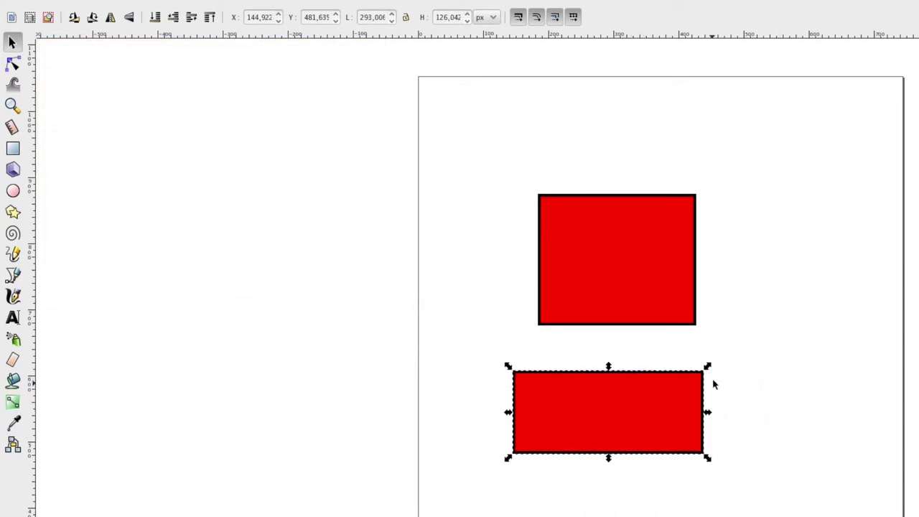
pyautogui.moveTo(707, 367)
pyautogui.mouseDown()
pyautogui.moveTo(654, 405)
pyautogui.moveTo(745, 349)
pyautogui.mouseUp()
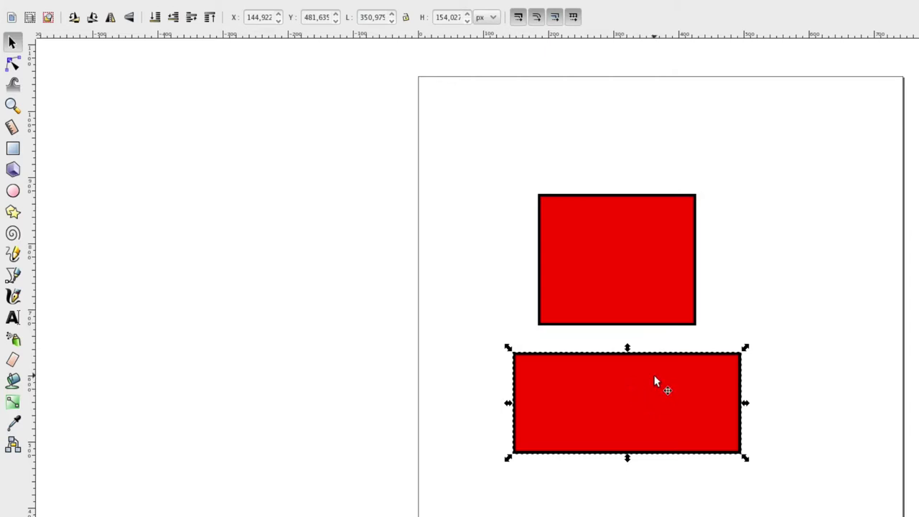
pyautogui.moveTo(627, 350); pyautogui.dragTo(629, 359)
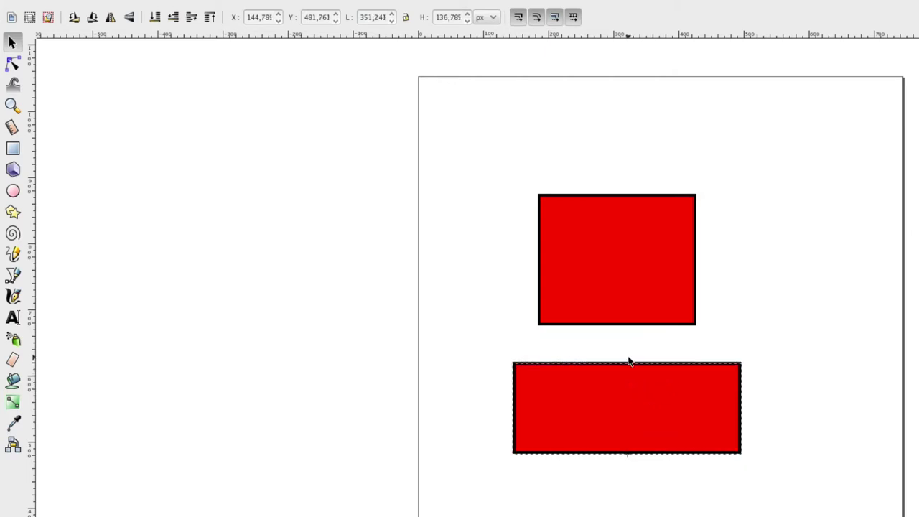
pyautogui.click(690, 388)
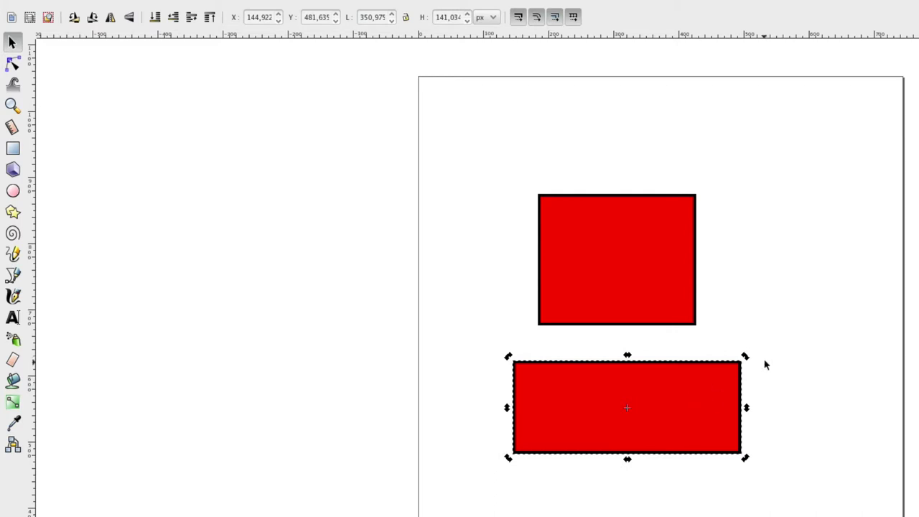
pyautogui.moveTo(745, 357)
pyautogui.mouseDown()
pyautogui.moveTo(754, 397)
pyautogui.moveTo(728, 500)
pyautogui.moveTo(707, 516)
pyautogui.moveTo(587, 511)
pyautogui.mouseUp()
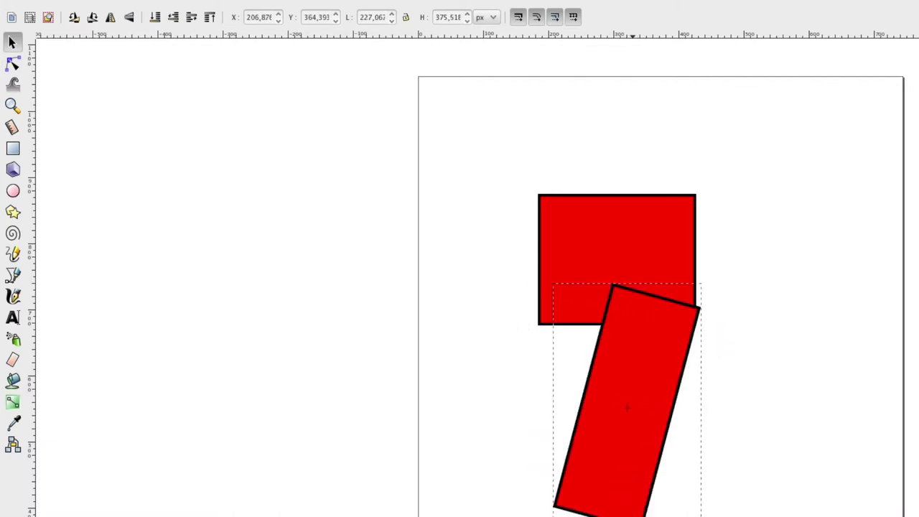
pyautogui.moveTo(587, 511); pyautogui.dragTo(617, 516)
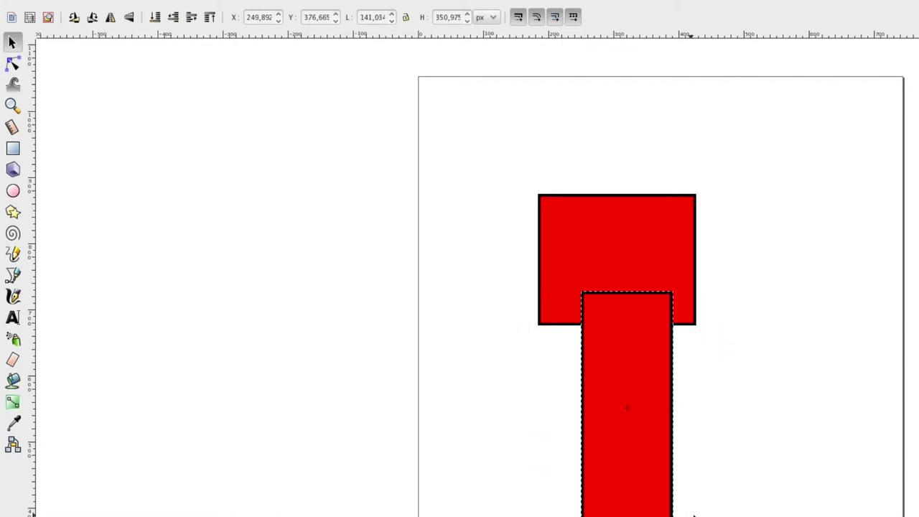
pyautogui.moveTo(694, 515)
pyautogui.mouseDown()
pyautogui.moveTo(730, 486)
pyautogui.moveTo(751, 445)
pyautogui.moveTo(766, 362)
pyautogui.mouseUp()
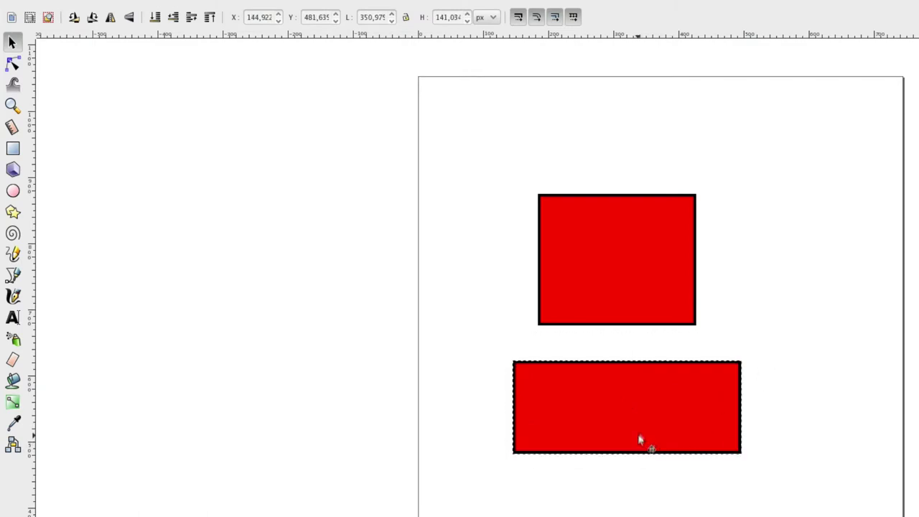
# Skew the lower rectangle with its skew handles into a parallelogram sloping up to the right.
pyautogui.click(704, 394)
pyautogui.click(687, 389)
pyautogui.moveTo(627, 356); pyautogui.dragTo(636, 359)
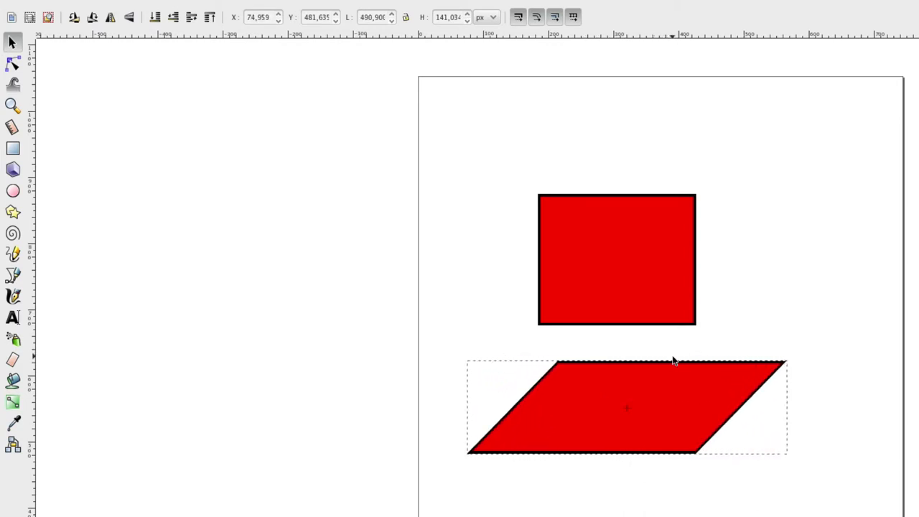
pyautogui.moveTo(636, 359); pyautogui.dragTo(672, 361)
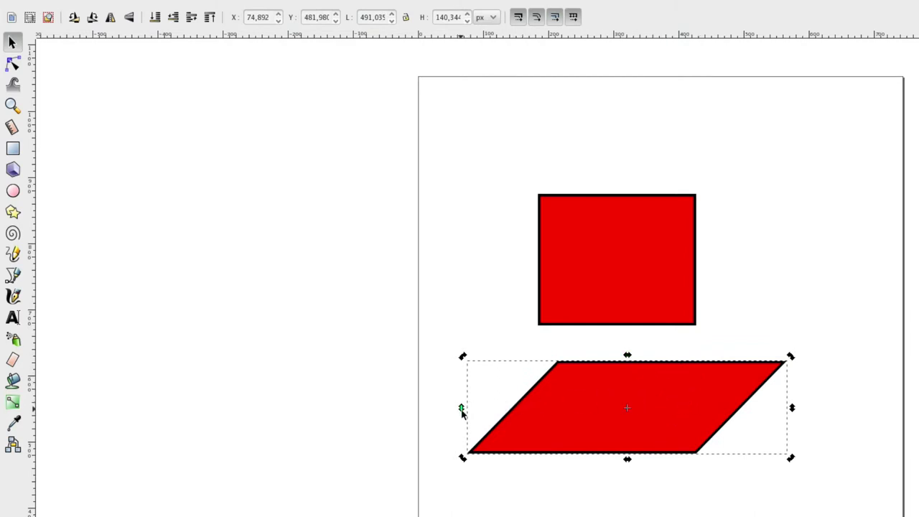
pyautogui.moveTo(462, 410); pyautogui.dragTo(460, 453)
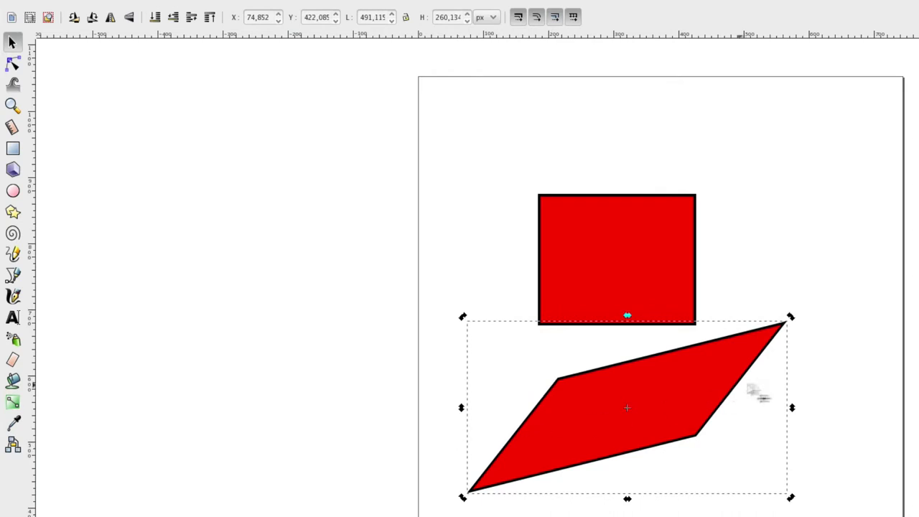
# Rotate the parallelogram clockwise, leaving it roughly 552 × 194 px.
pyautogui.click(791, 424)
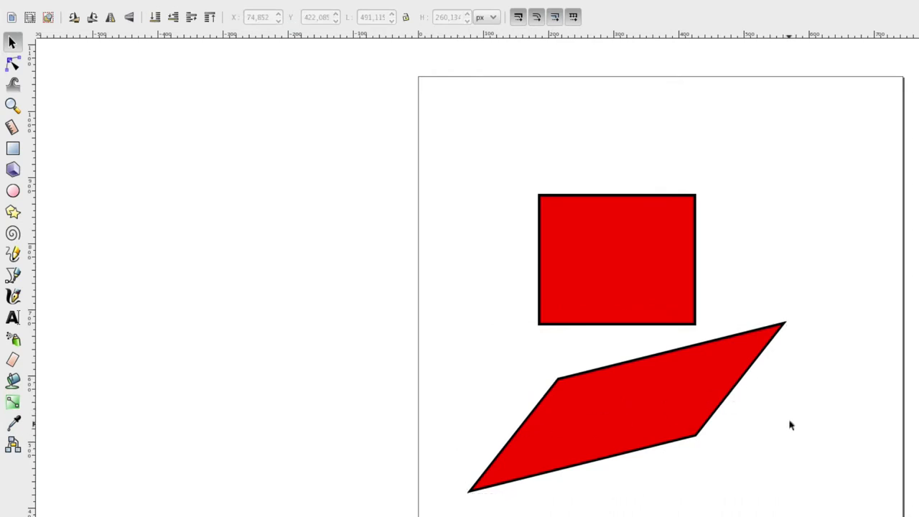
pyautogui.click(702, 382)
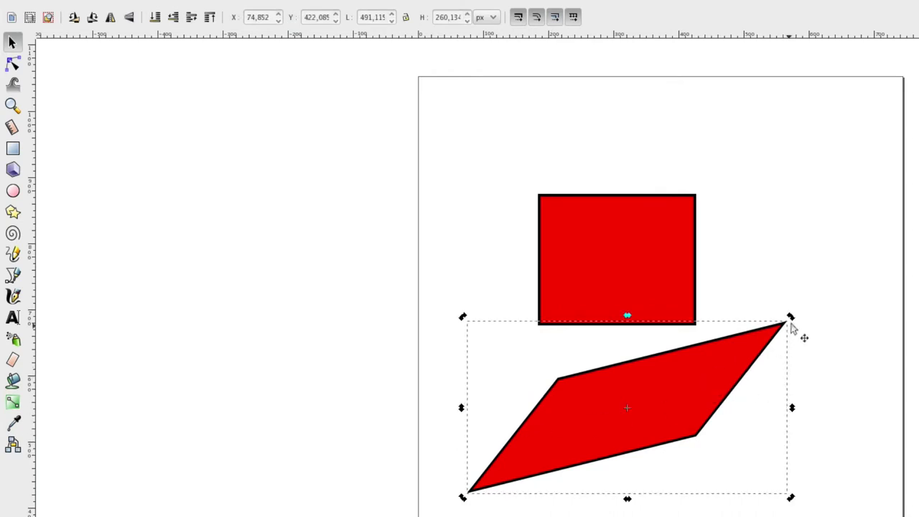
pyautogui.moveTo(790, 317); pyautogui.dragTo(802, 429)
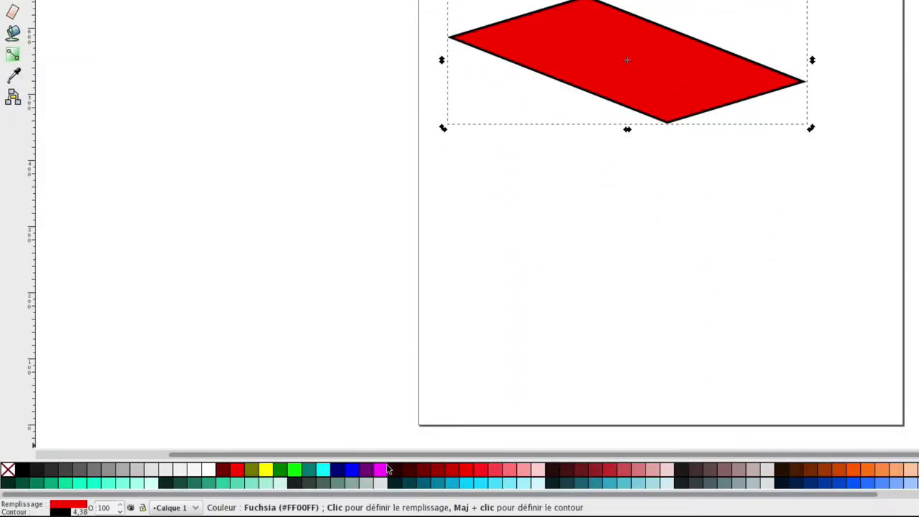
# Fill the parallelogram fuchsia, show the canvas grid, and nudge the red square up-left.
pyautogui.click(383, 470)
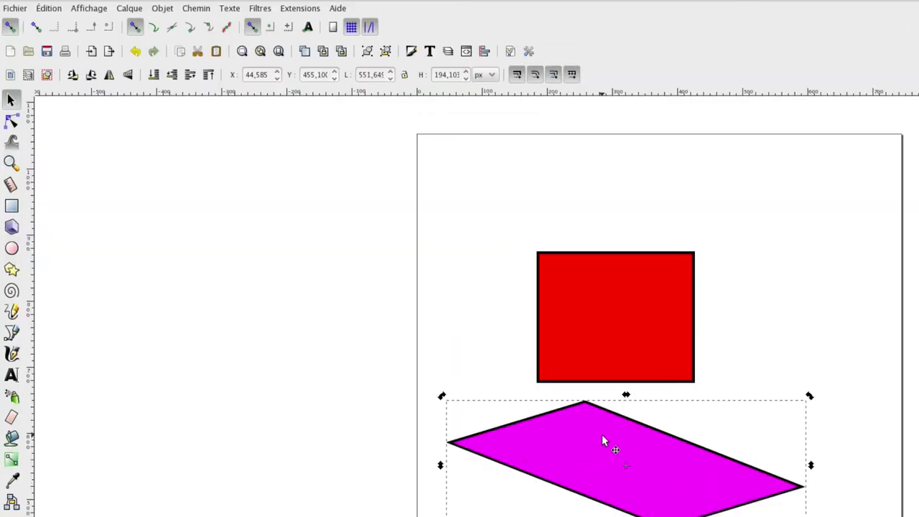
pyautogui.click(96, 12)
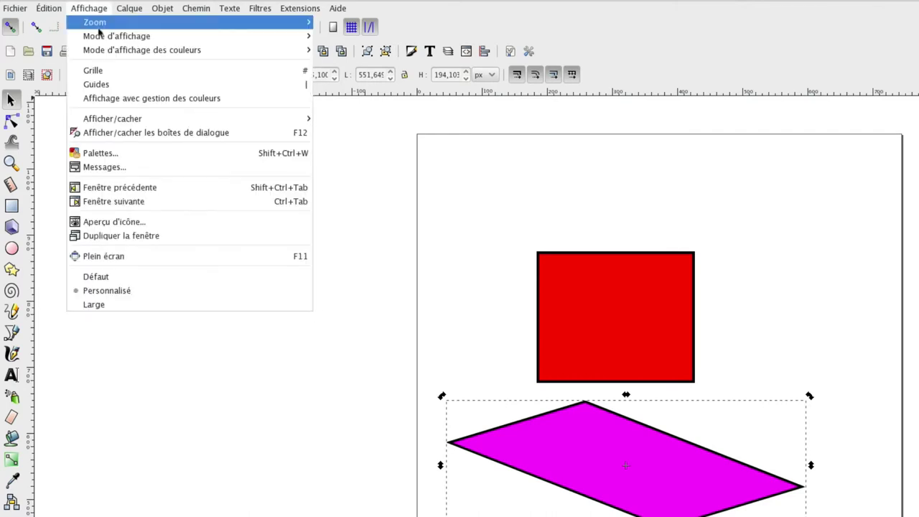
pyautogui.click(97, 72)
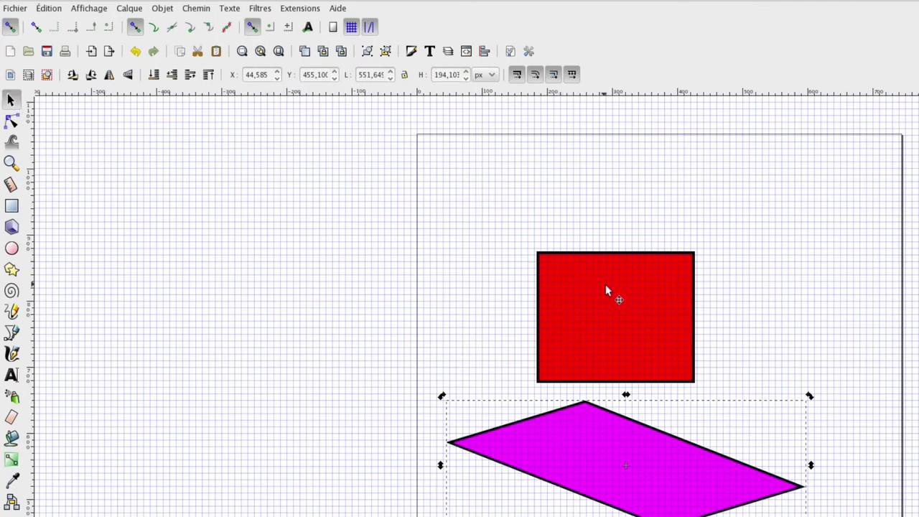
pyautogui.moveTo(606, 287); pyautogui.dragTo(566, 256)
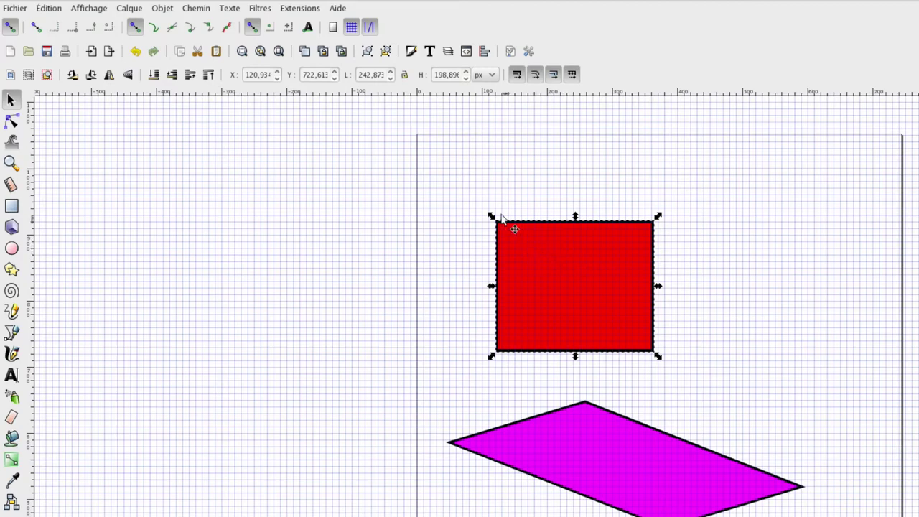
pyautogui.scroll(6, 502, 218)
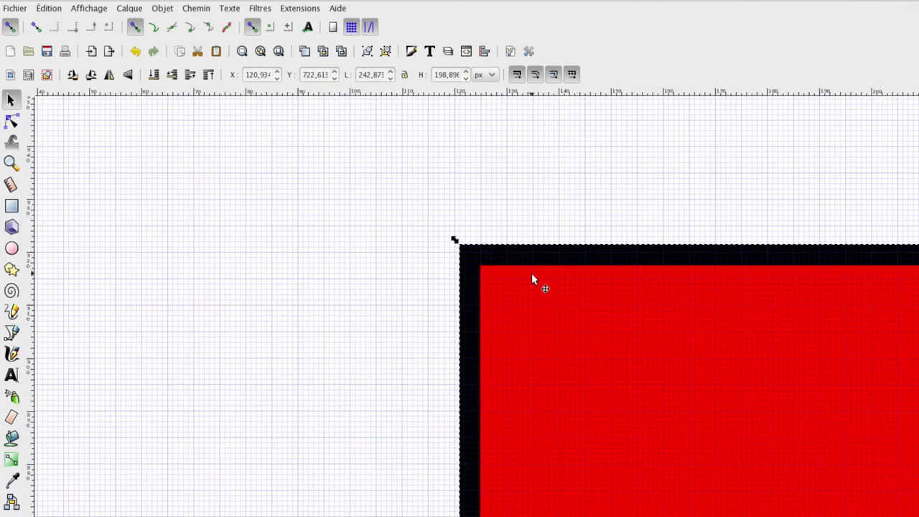
pyautogui.scroll(-3, 531, 272)
pyautogui.scroll(-2, 531, 272)
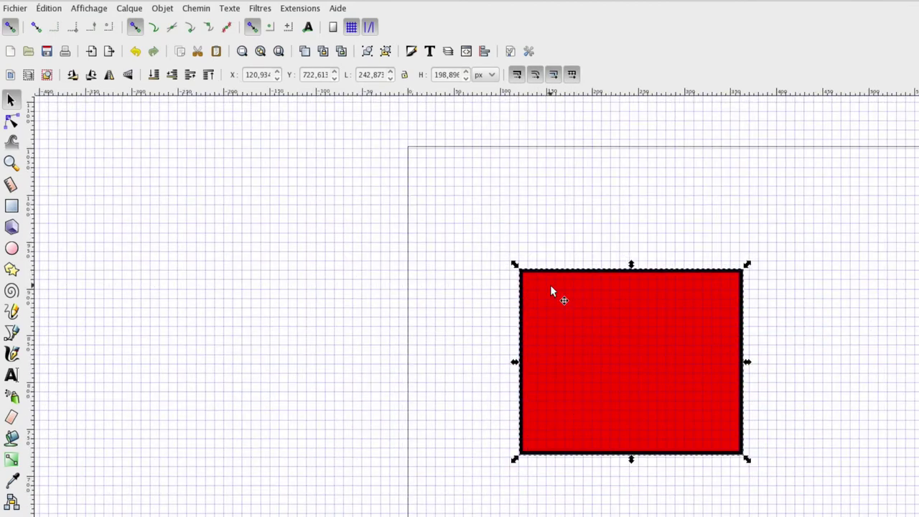
pyautogui.scroll(-1, 551, 291)
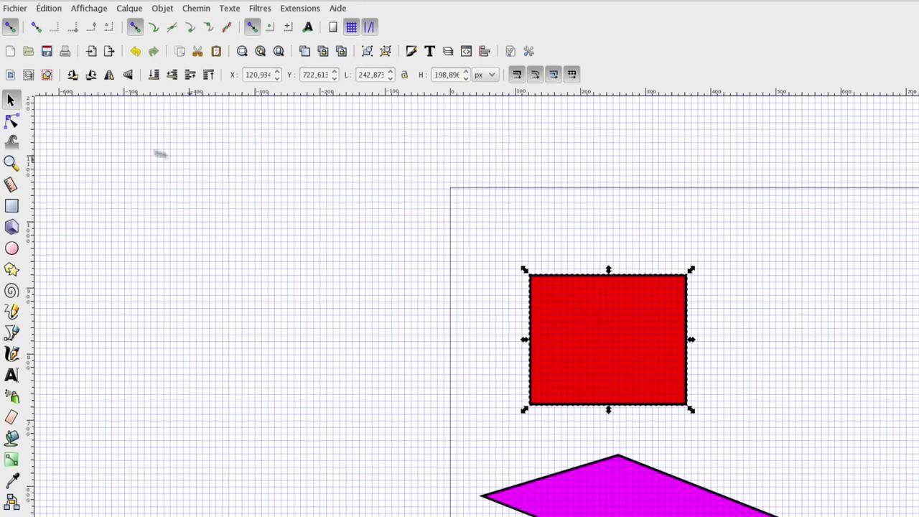
pyautogui.click(11, 163)
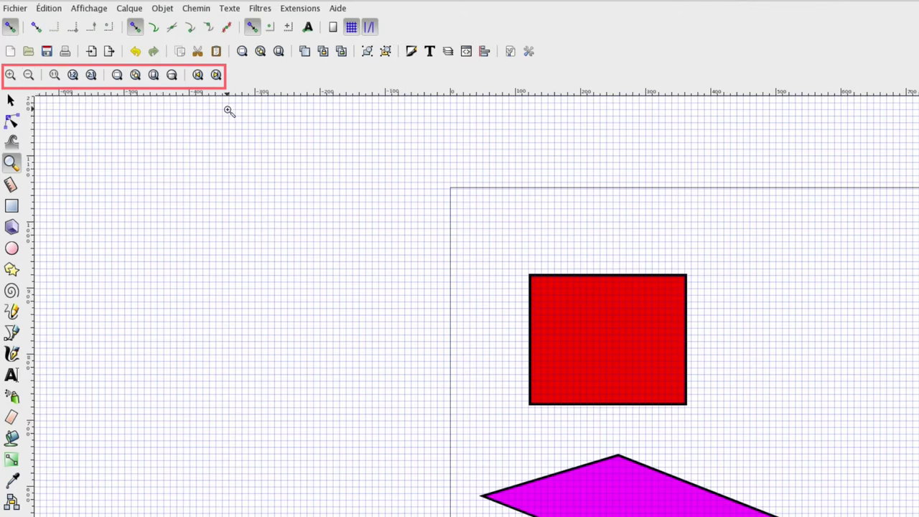
# Draw a large magenta square to the right of the red rectangle.
pyautogui.click(622, 370)
pyautogui.press('r')
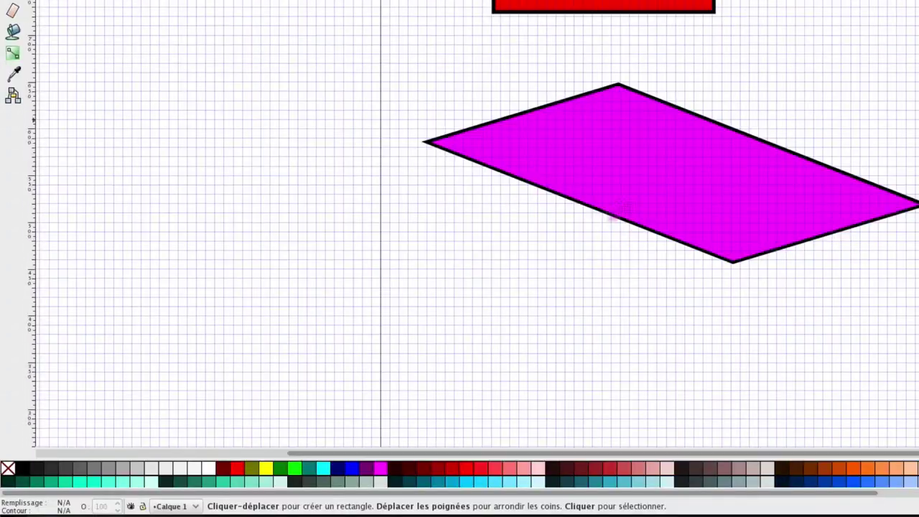
pyautogui.press('shift')
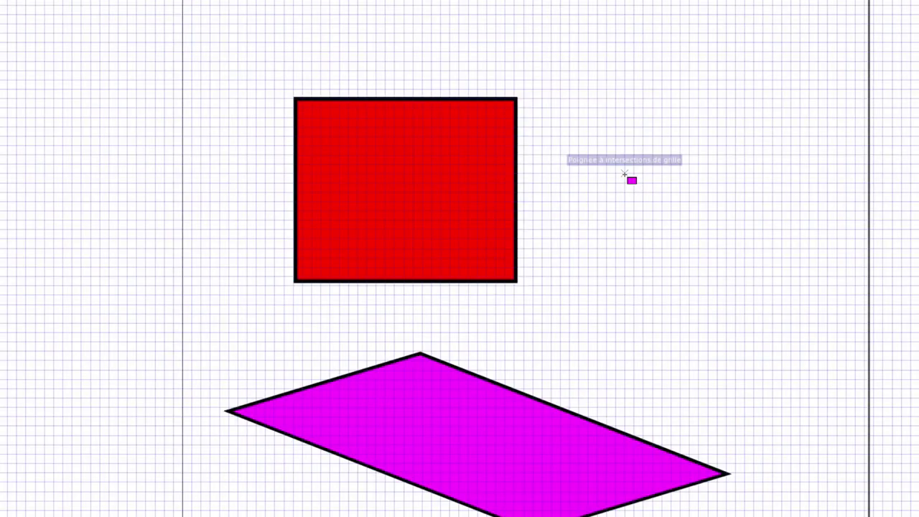
pyautogui.moveTo(664, 112); pyautogui.dragTo(743, 184)
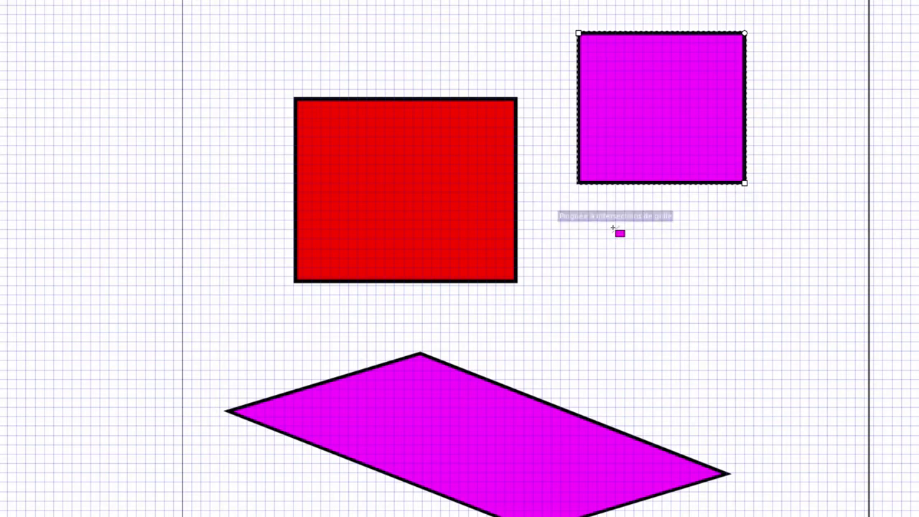
# Draw a smaller magenta square beneath it and round its corners fully into a circle.
pyautogui.moveTo(614, 228); pyautogui.dragTo(708, 323)
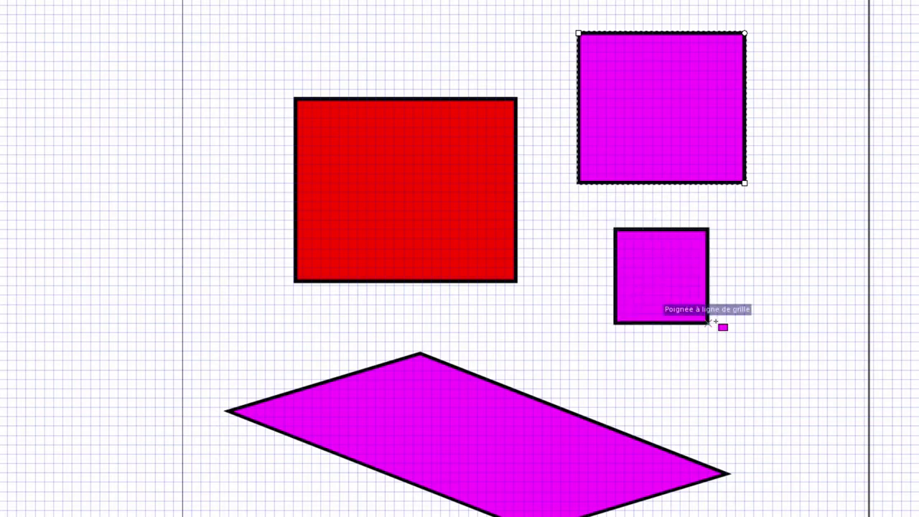
pyautogui.moveTo(707, 323); pyautogui.dragTo(797, 314)
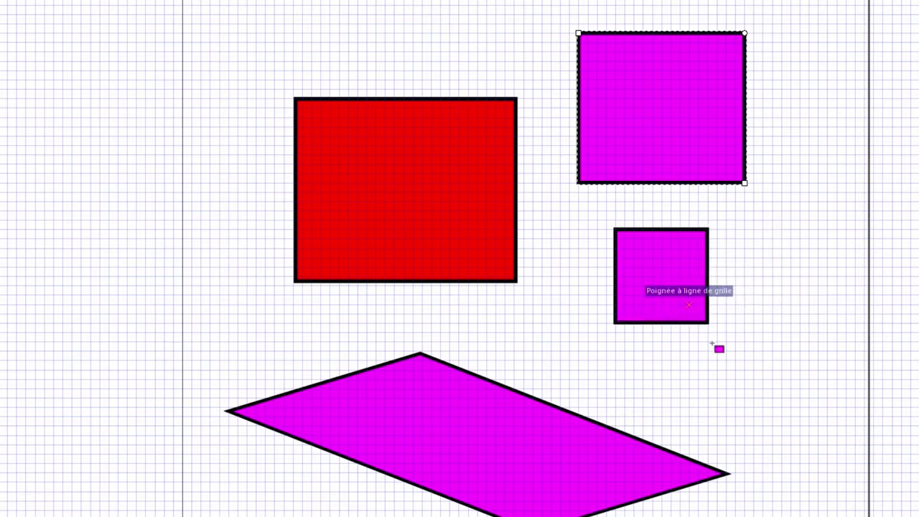
pyautogui.moveTo(794, 314)
pyautogui.mouseDown()
pyautogui.moveTo(761, 367)
pyautogui.moveTo(725, 333)
pyautogui.mouseUp()
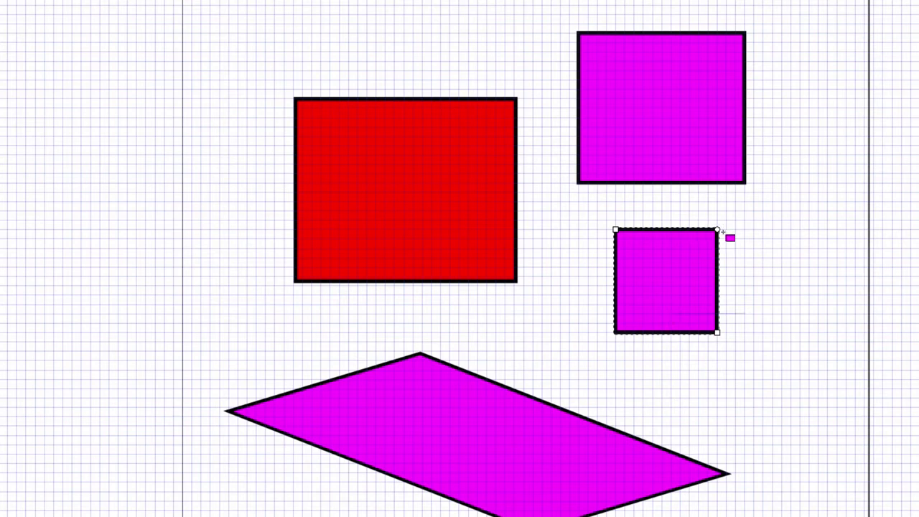
pyautogui.moveTo(717, 230); pyautogui.dragTo(715, 297)
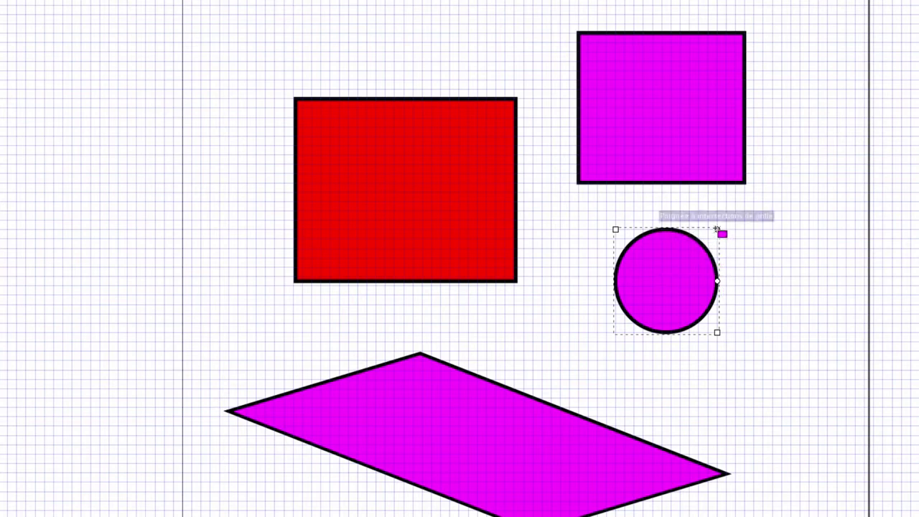
pyautogui.moveTo(716, 229); pyautogui.dragTo(666, 232)
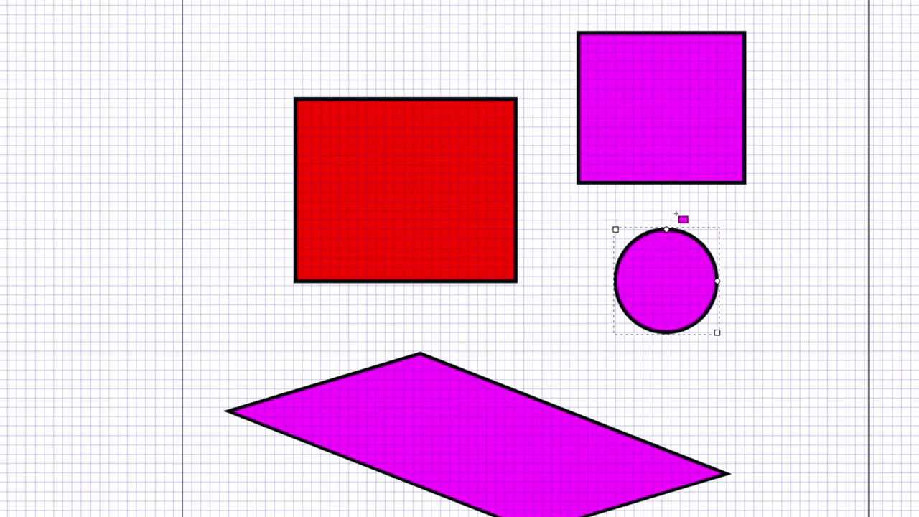
pyautogui.moveTo(673, 233); pyautogui.dragTo(655, 233)
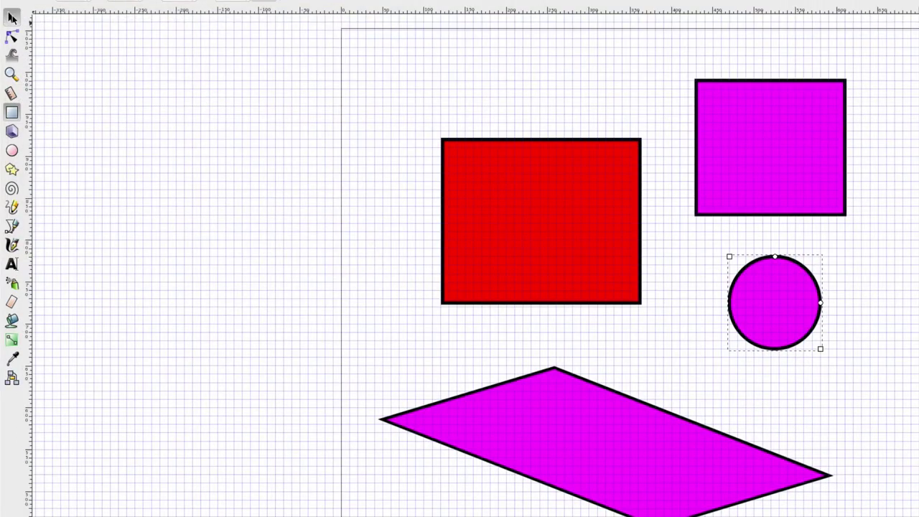
# Move the circle inside the red rectangle and colour it yellow.
pyautogui.press('s')
pyautogui.moveTo(769, 283); pyautogui.dragTo(529, 197)
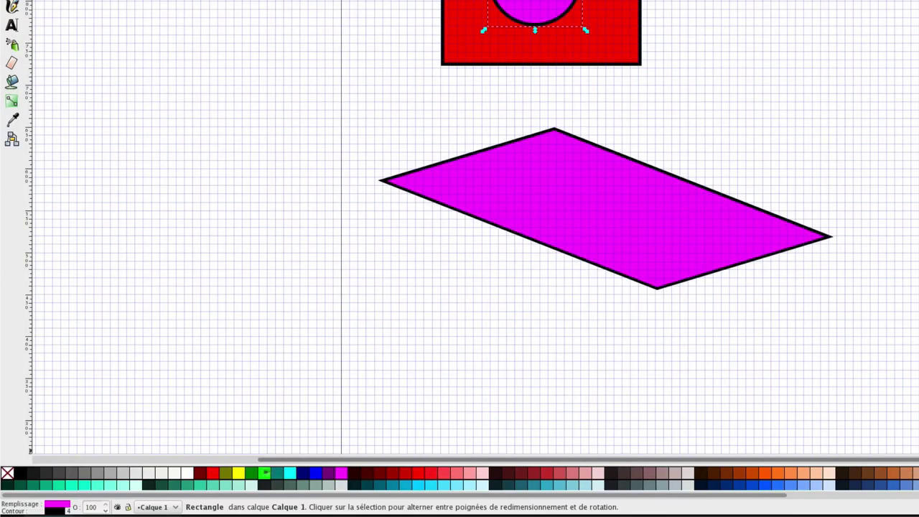
pyautogui.click(236, 478)
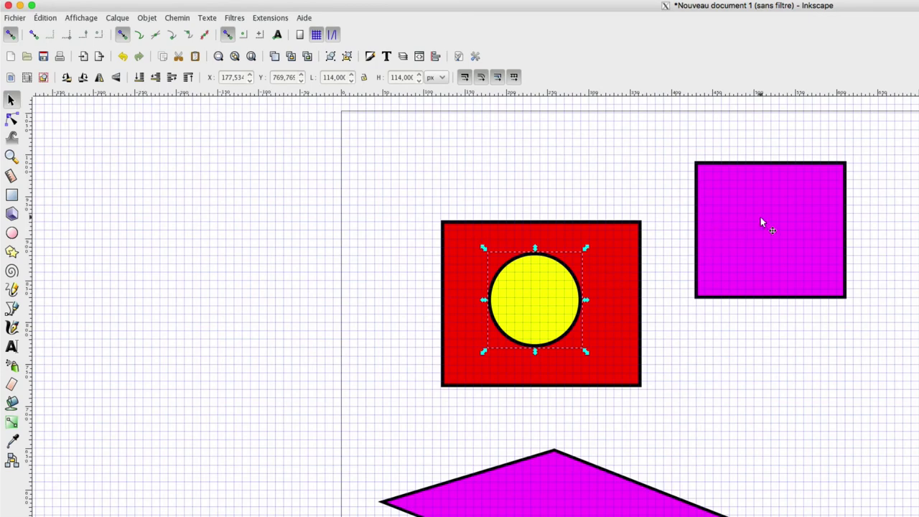
# Move the magenta square and parallelogram so they overlap the red rectangle.
pyautogui.click(760, 219)
pyautogui.moveTo(763, 211); pyautogui.dragTo(667, 227)
pyautogui.moveTo(630, 513); pyautogui.dragTo(470, 386)
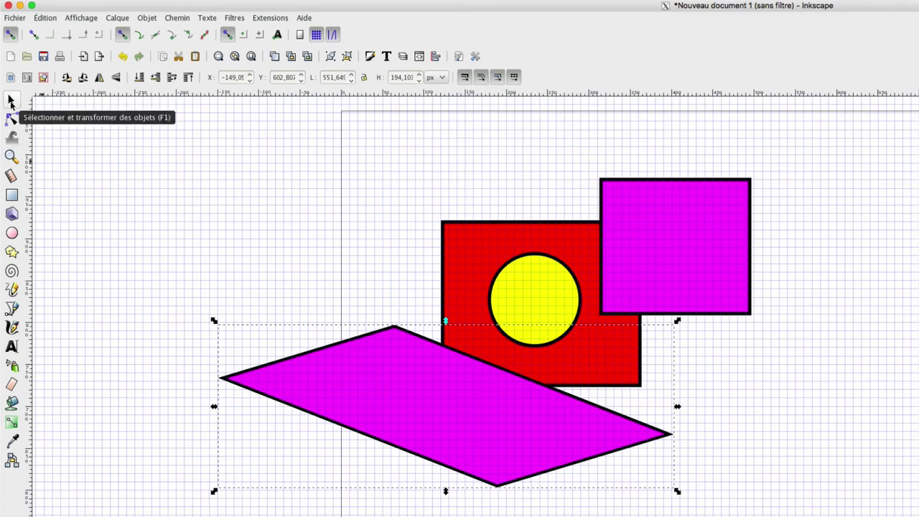
# Draw a 70×90 px yellow rectangle and a 30×180 px yellow bar right of the parallelogram.
pyautogui.click(11, 157)
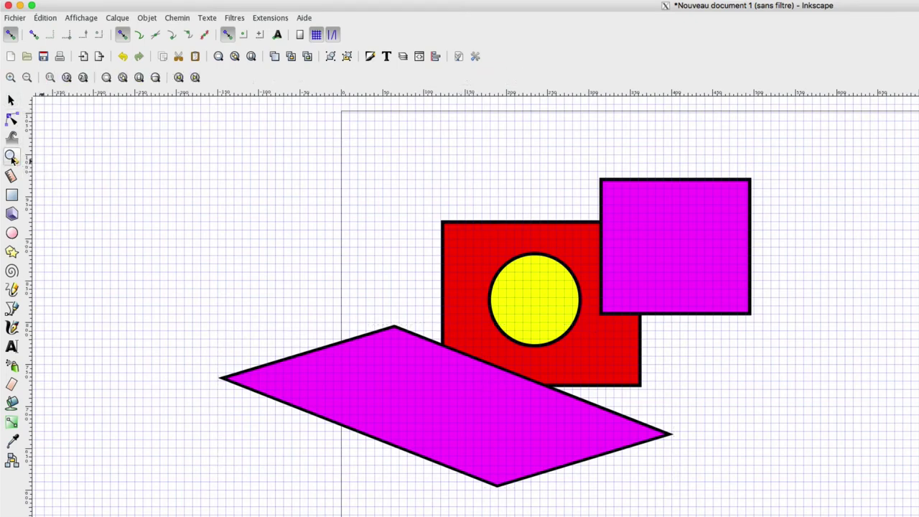
pyautogui.click(11, 195)
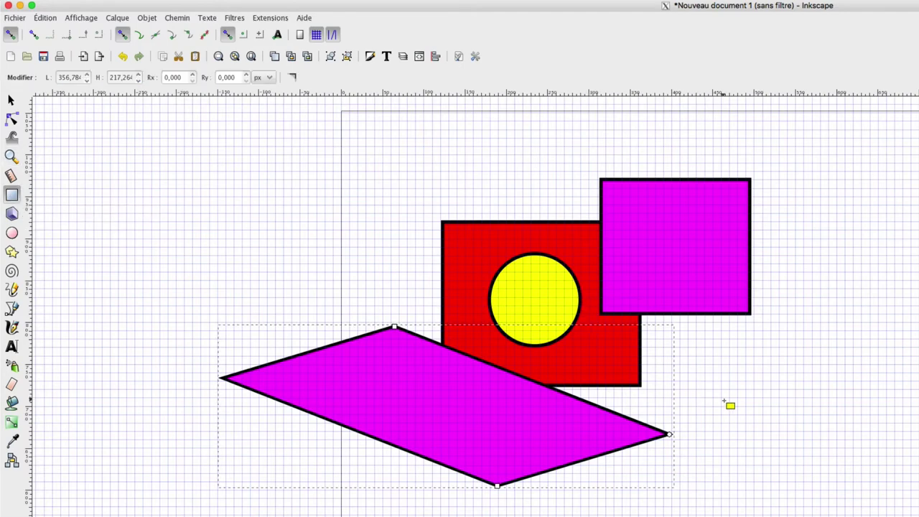
pyautogui.moveTo(705, 363); pyautogui.dragTo(762, 439)
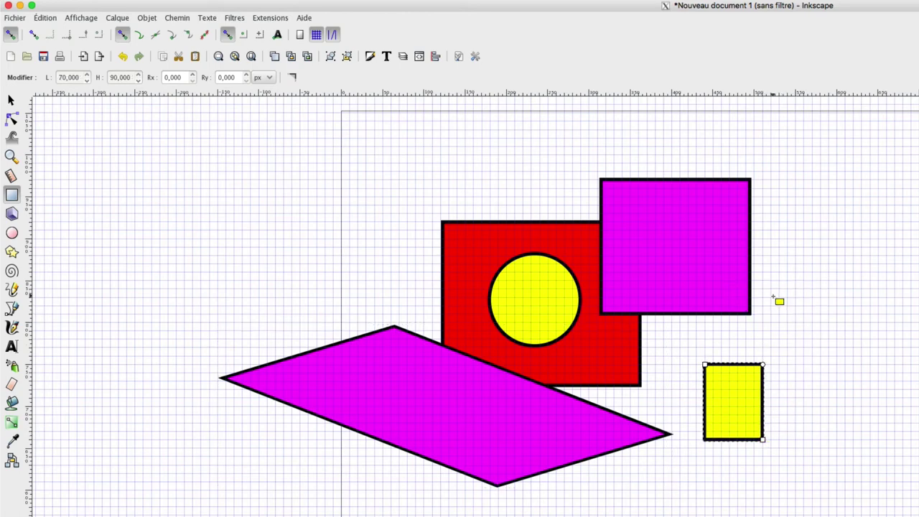
pyautogui.moveTo(770, 287); pyautogui.dragTo(795, 438)
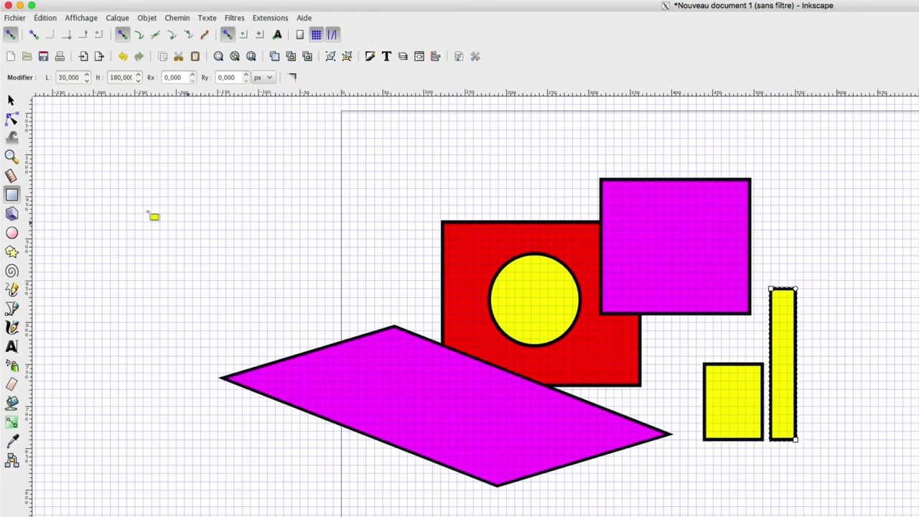
pyautogui.click(11, 99)
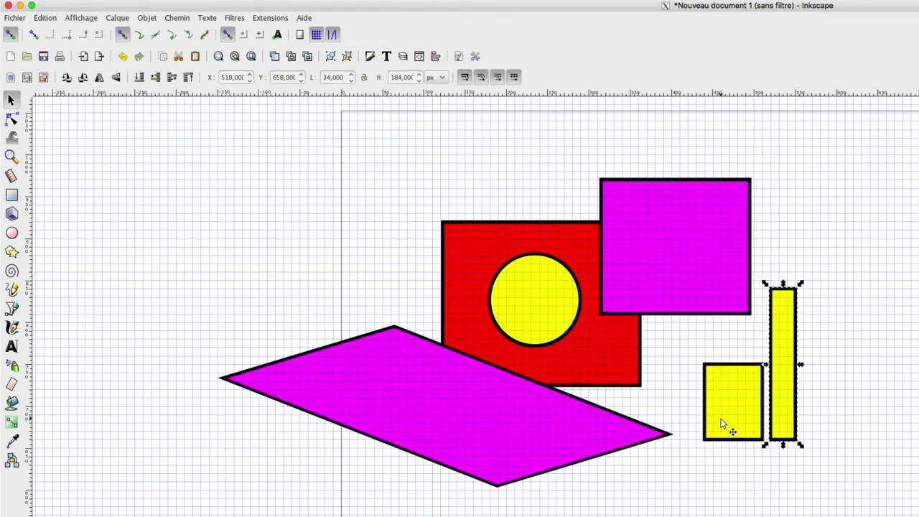
# Push the tall yellow bar left until it touches the small yellow block.
pyautogui.click(761, 413)
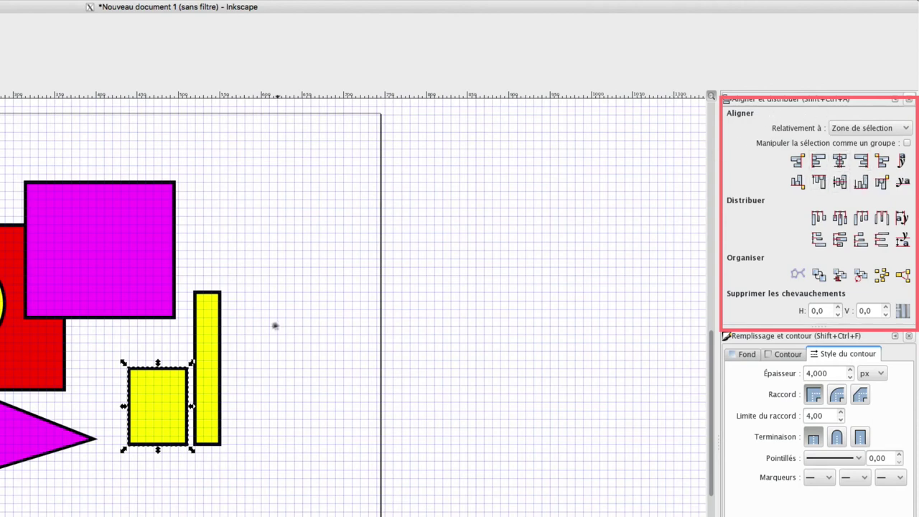
pyautogui.click(214, 379)
pyautogui.moveTo(206, 385); pyautogui.dragTo(200, 385)
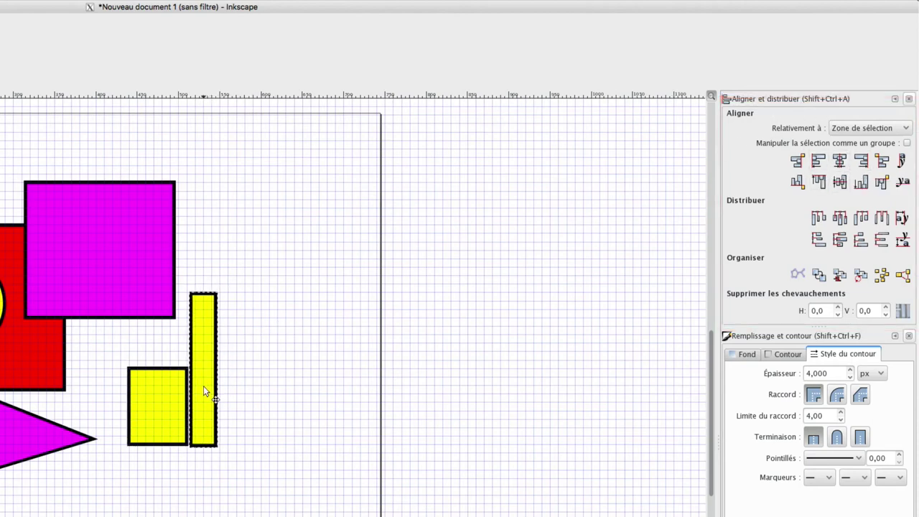
# Shrink and narrow the magenta square so it sits on top of the yellow block.
pyautogui.click(109, 271)
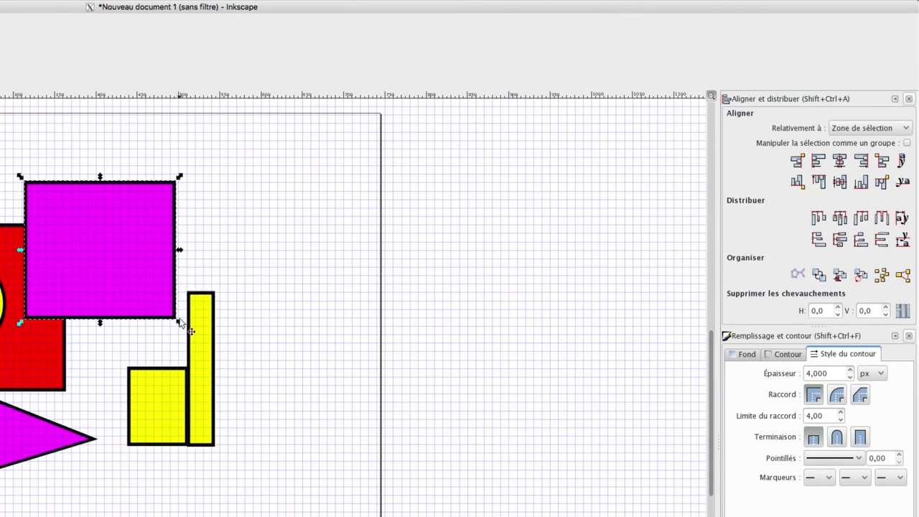
pyautogui.moveTo(180, 324)
pyautogui.mouseDown()
pyautogui.moveTo(356, 289)
pyautogui.moveTo(362, 338)
pyautogui.mouseUp()
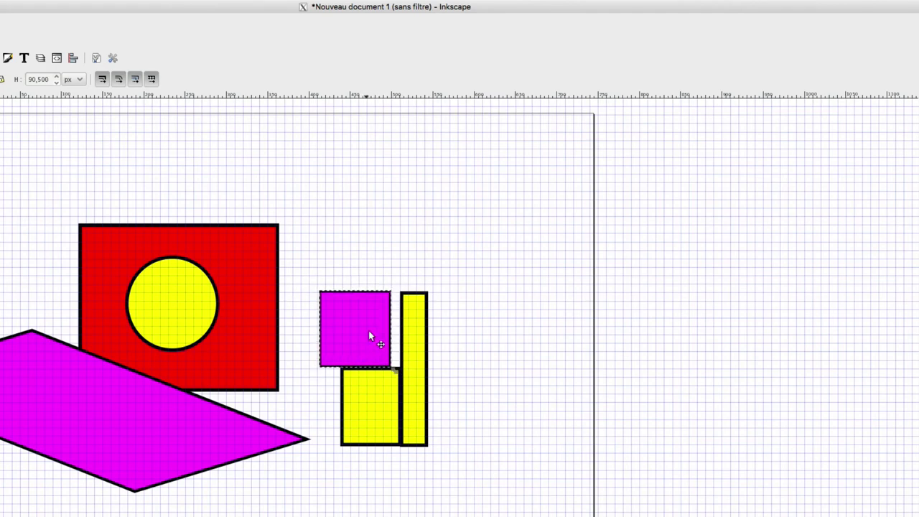
pyautogui.moveTo(400, 332); pyautogui.dragTo(340, 329)
# Draw a small yellow ellipse, about 80×70 px, upper left of the parallelogram.
pyautogui.click(356, 264)
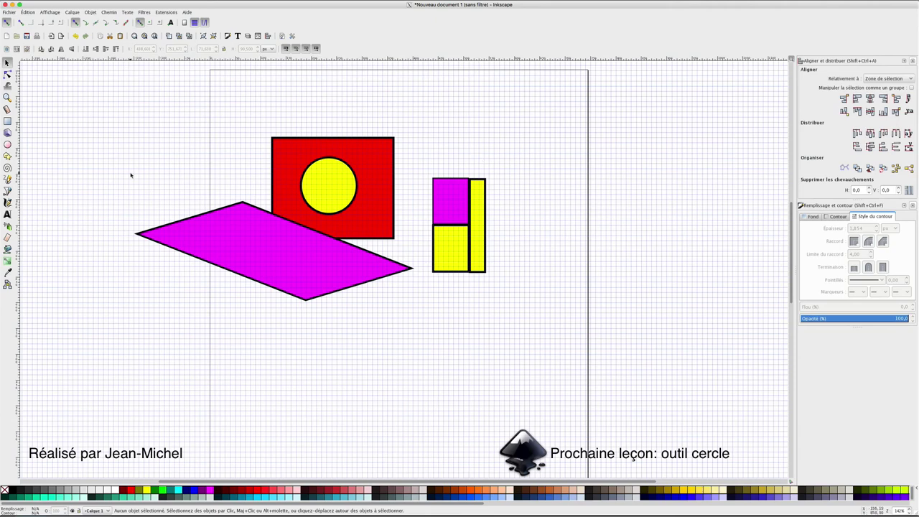
pyautogui.click(7, 144)
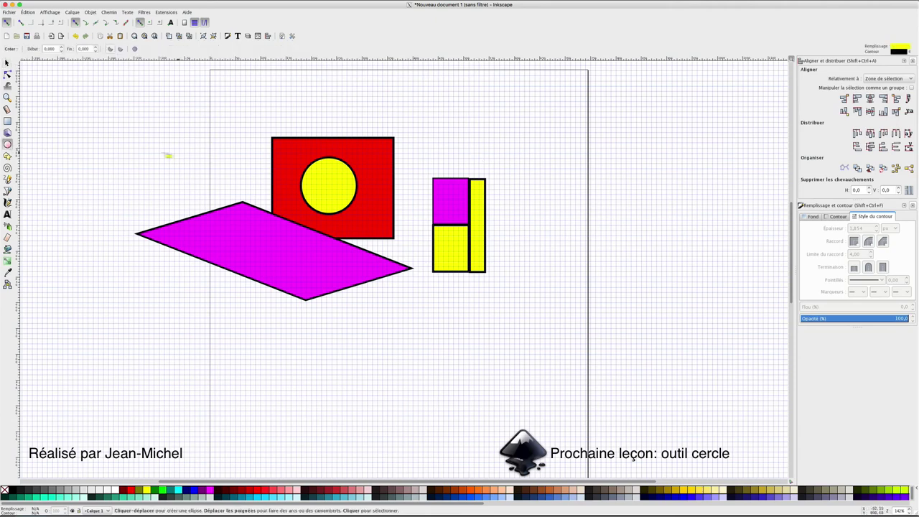
pyautogui.moveTo(143, 137); pyautogui.dragTo(186, 174)
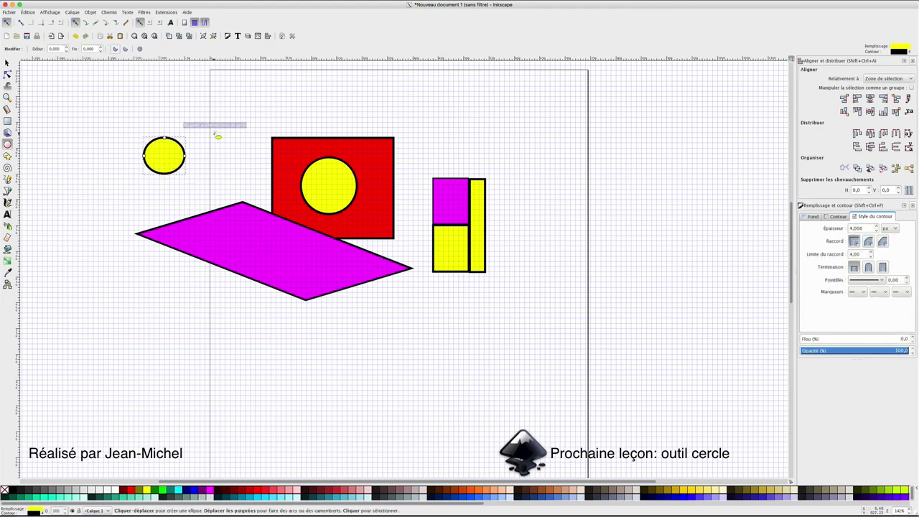